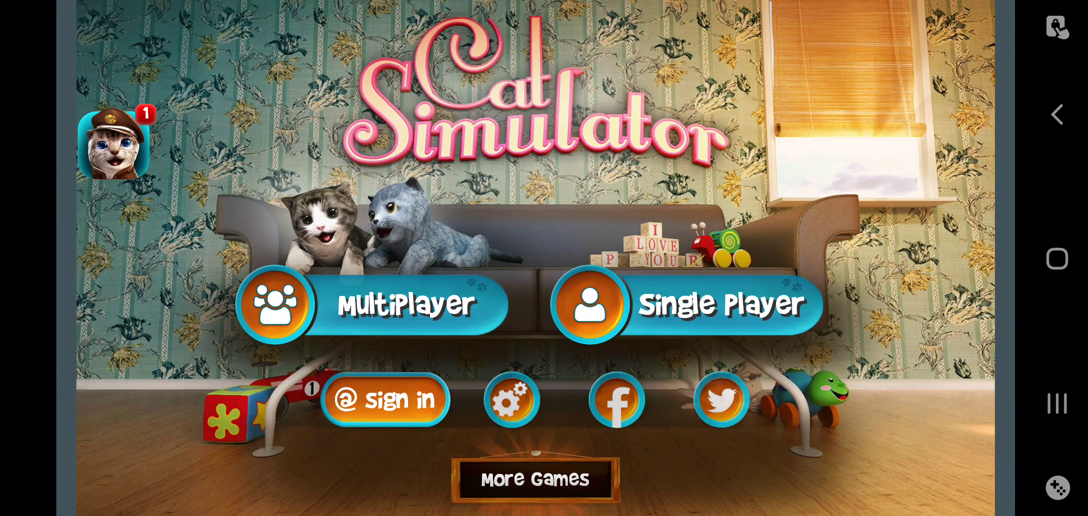
Step: Start a single-player game as the capped cat and walk along the bar to the soda bottle
click(686, 303)
click(537, 481)
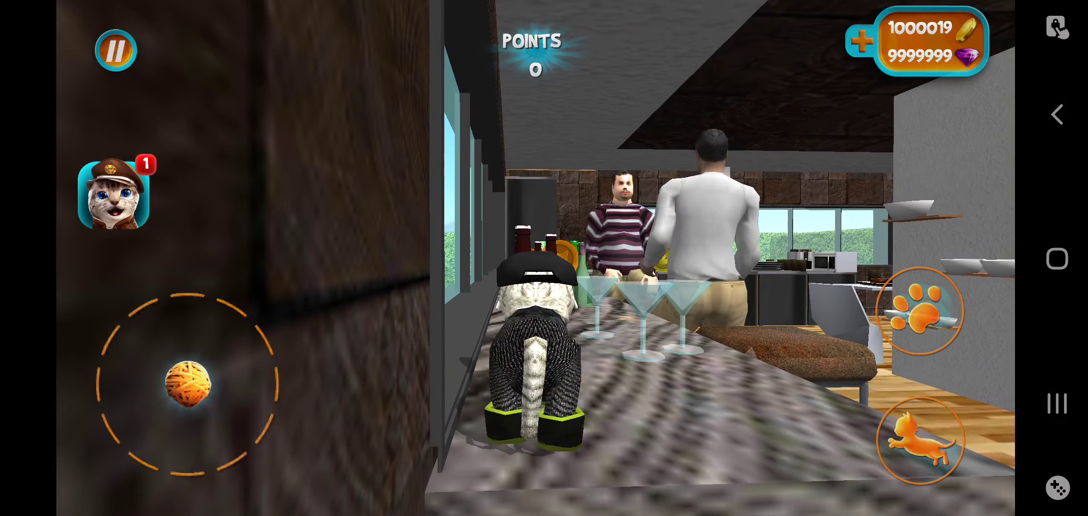
drag(188, 383, 213, 306)
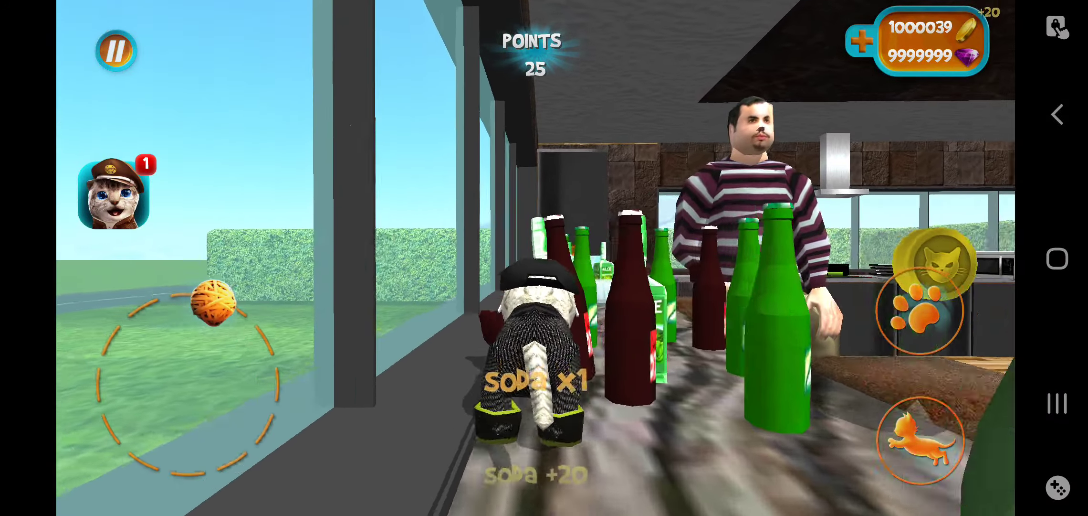
Step: Walk along the kitchen bar knocking the soda bottles over
mouse_move(212, 303)
mouse_down()
mouse_move(200, 427)
mouse_move(180, 294)
mouse_move(121, 312)
mouse_move(254, 430)
mouse_move(146, 190)
mouse_move(204, 189)
mouse_move(165, 195)
mouse_move(190, 474)
mouse_move(245, 451)
mouse_move(204, 195)
mouse_move(107, 304)
mouse_move(190, 416)
mouse_move(289, 370)
mouse_move(141, 192)
mouse_move(122, 315)
mouse_up()
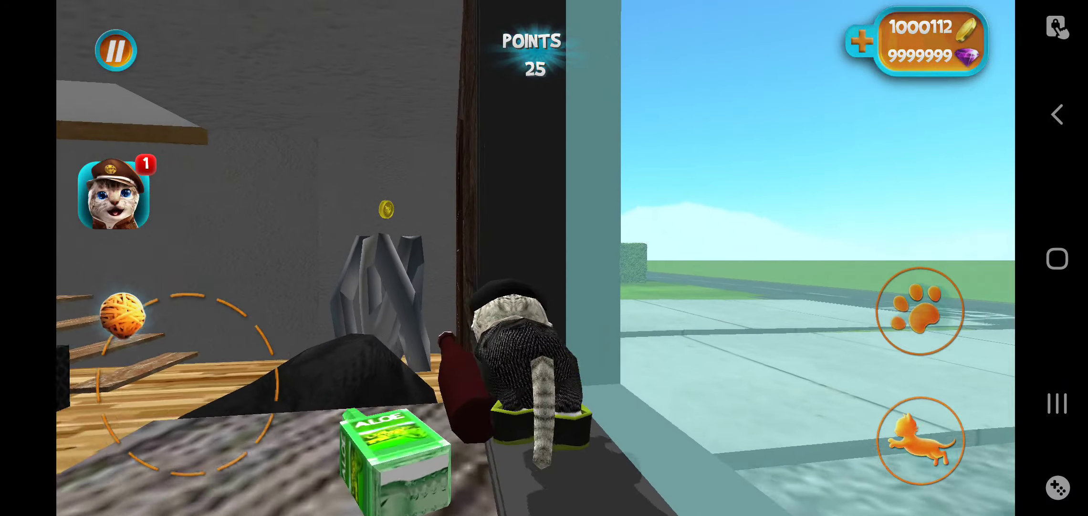
mouse_move(236, 477)
mouse_down()
mouse_move(161, 195)
mouse_move(245, 309)
mouse_move(187, 492)
mouse_up()
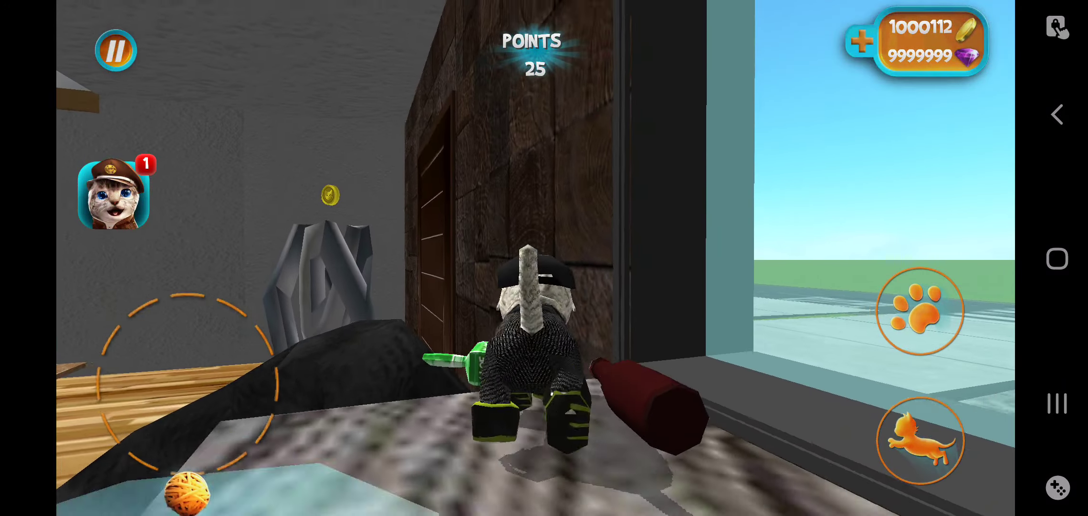
mouse_move(262, 350)
mouse_down()
mouse_move(134, 284)
mouse_move(274, 394)
mouse_move(298, 377)
mouse_move(245, 336)
mouse_move(223, 291)
mouse_move(204, 462)
mouse_move(182, 275)
mouse_up()
mouse_move(181, 467)
mouse_down()
mouse_move(73, 358)
mouse_move(190, 218)
mouse_move(204, 457)
mouse_move(82, 344)
mouse_move(173, 306)
mouse_move(252, 321)
mouse_move(187, 382)
mouse_up()
mouse_move(89, 400)
mouse_down()
mouse_move(221, 303)
mouse_move(195, 303)
mouse_move(275, 408)
mouse_move(253, 368)
mouse_up()
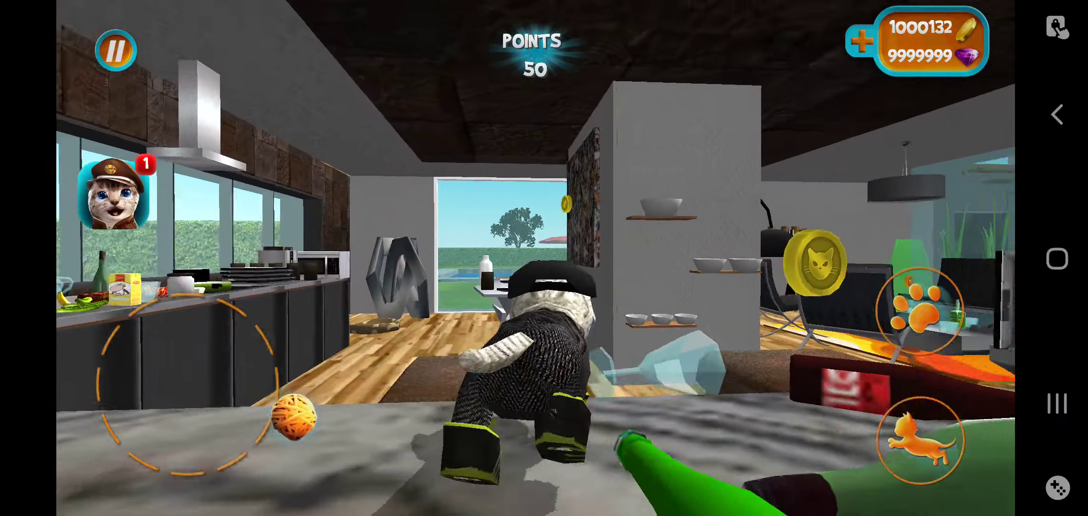
Step: Walk along the counters into the fridge for the Where's Catfood bonus (+2300)
mouse_move(294, 416)
mouse_down()
mouse_move(260, 388)
mouse_move(175, 262)
mouse_move(172, 274)
mouse_up()
mouse_move(172, 309)
mouse_down()
mouse_move(253, 469)
mouse_move(294, 392)
mouse_move(284, 329)
mouse_move(260, 299)
mouse_move(227, 280)
mouse_move(76, 417)
mouse_move(94, 344)
mouse_move(272, 389)
mouse_move(270, 324)
mouse_move(117, 326)
mouse_up()
mouse_move(86, 366)
mouse_down()
mouse_move(235, 311)
mouse_move(299, 366)
mouse_move(292, 341)
mouse_move(106, 461)
mouse_move(144, 318)
mouse_up()
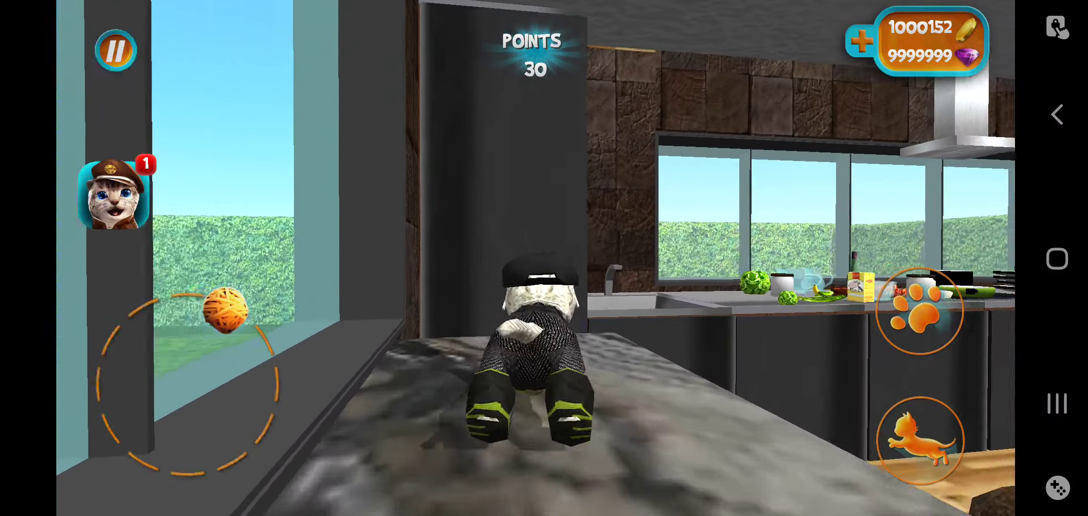
mouse_move(225, 311)
mouse_down()
mouse_move(156, 389)
mouse_move(182, 284)
mouse_up()
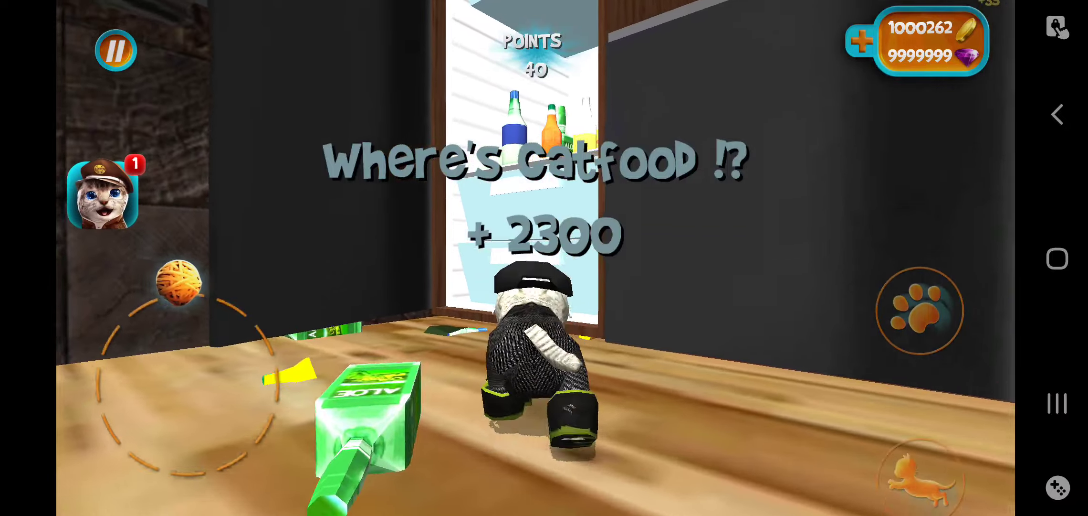
mouse_move(176, 280)
mouse_down()
mouse_move(297, 358)
mouse_move(139, 284)
mouse_move(147, 412)
mouse_up()
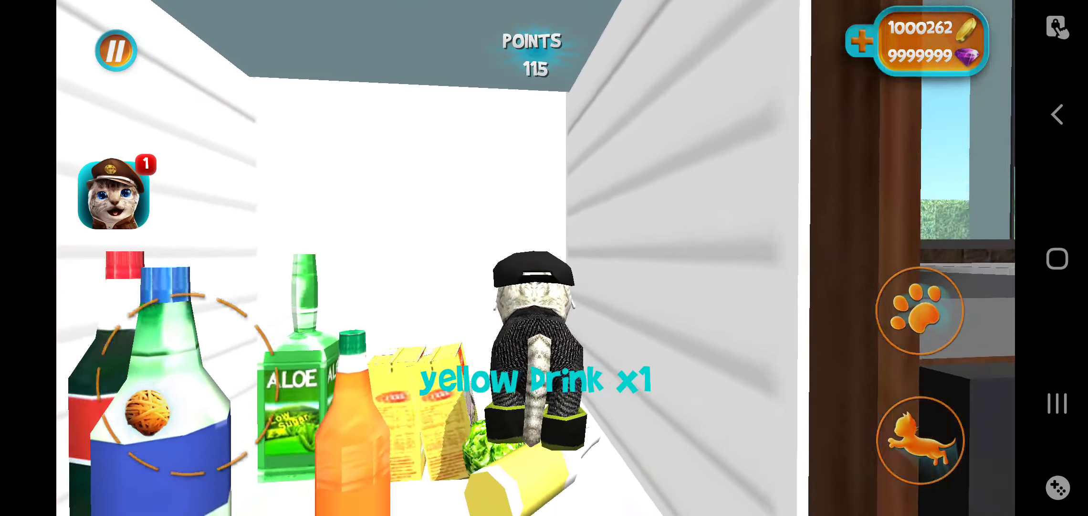
Step: Knock the orange and yellow drinks out of the fridge for +2200, then face the room
mouse_move(152, 298)
mouse_down()
mouse_move(97, 348)
mouse_move(80, 401)
mouse_move(168, 272)
mouse_up()
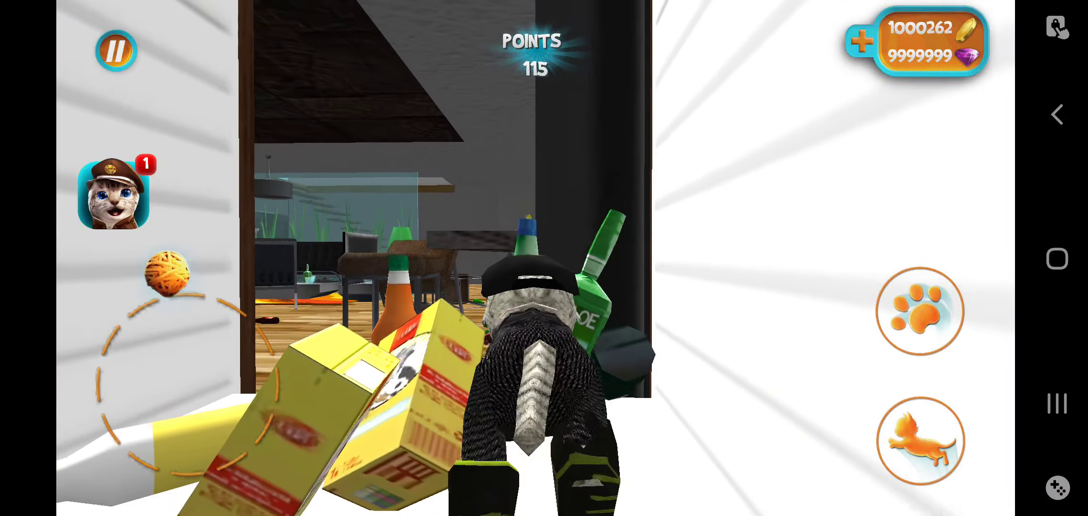
mouse_move(187, 444)
mouse_down()
mouse_move(97, 357)
mouse_move(285, 358)
mouse_up()
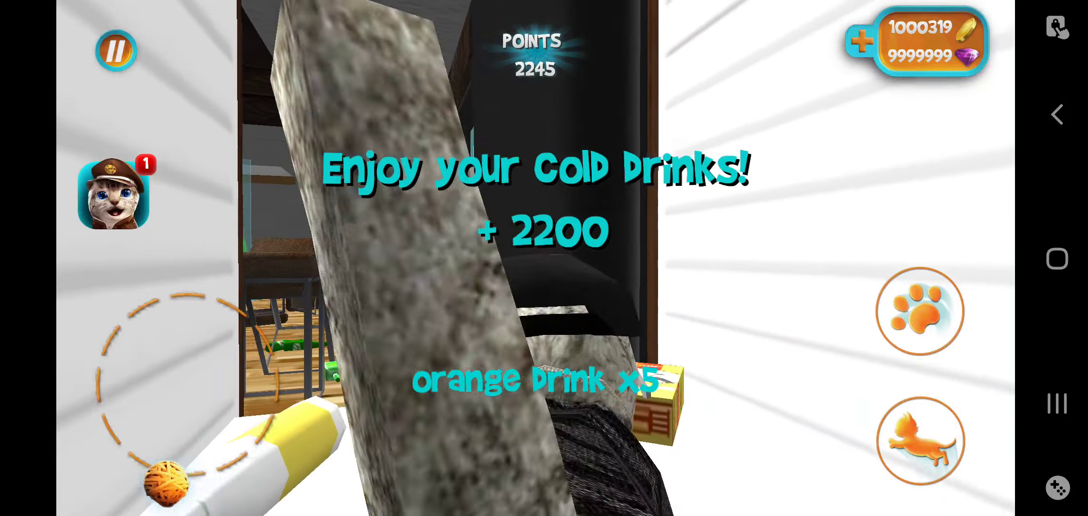
drag(167, 482, 200, 291)
mouse_move(212, 481)
mouse_down()
mouse_move(243, 385)
mouse_move(202, 409)
mouse_move(243, 318)
mouse_move(105, 308)
mouse_move(297, 394)
mouse_move(282, 444)
mouse_up()
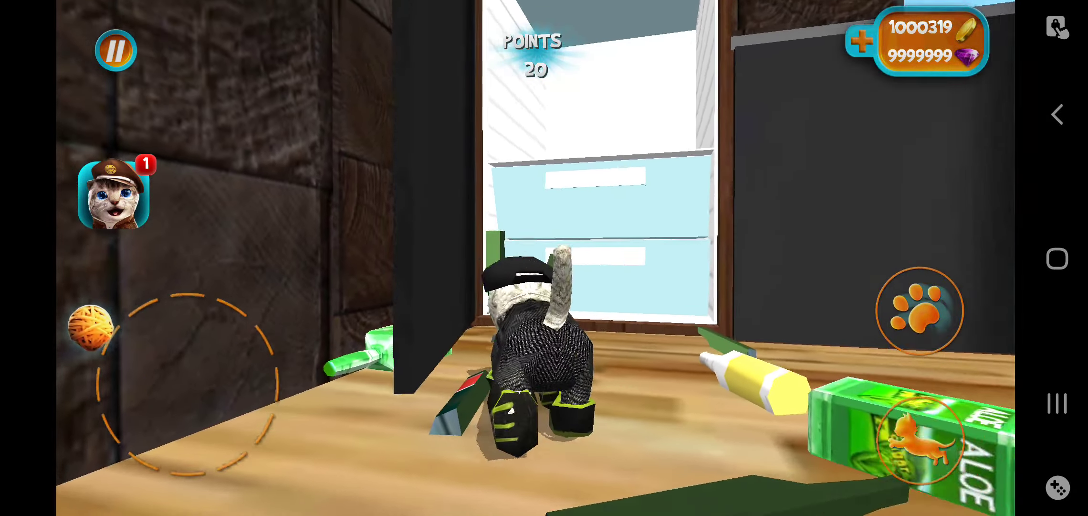
Step: Walk across the kitchen counter knocking the food and milk off
drag(90, 327, 130, 481)
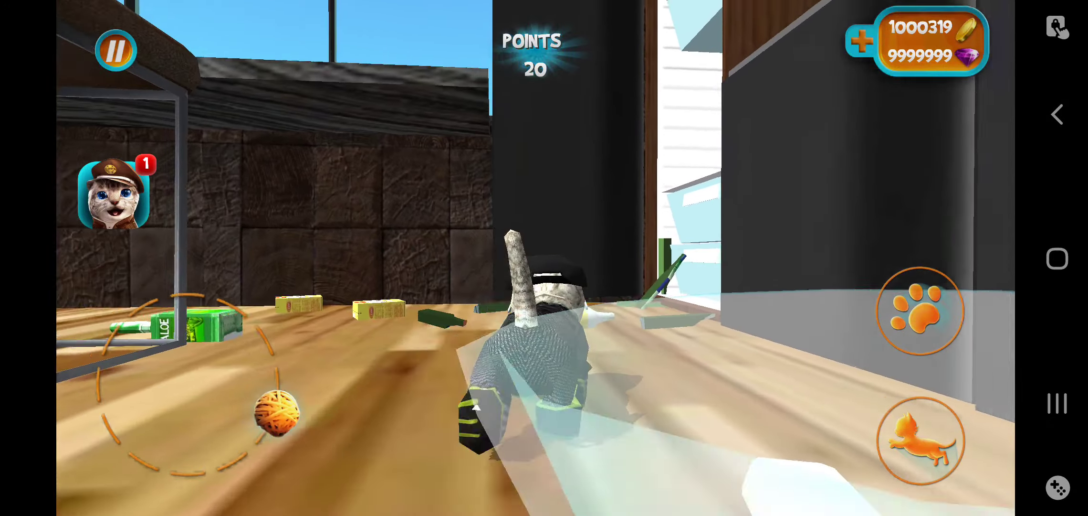
mouse_move(278, 413)
mouse_down()
mouse_move(224, 316)
mouse_move(243, 428)
mouse_move(139, 287)
mouse_move(188, 383)
mouse_up()
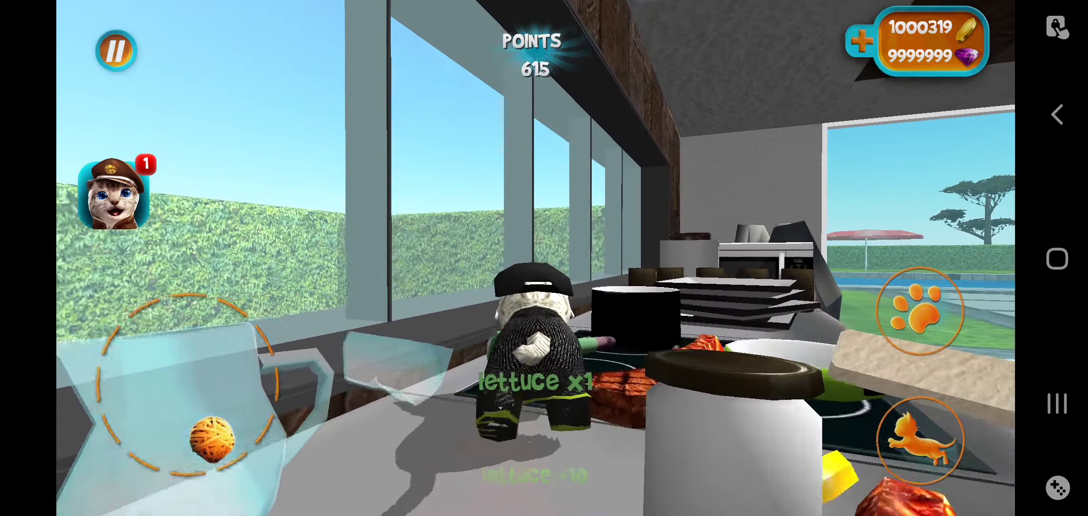
mouse_move(212, 440)
mouse_down()
mouse_move(189, 355)
mouse_move(290, 432)
mouse_move(133, 369)
mouse_move(213, 287)
mouse_move(170, 394)
mouse_move(238, 341)
mouse_up()
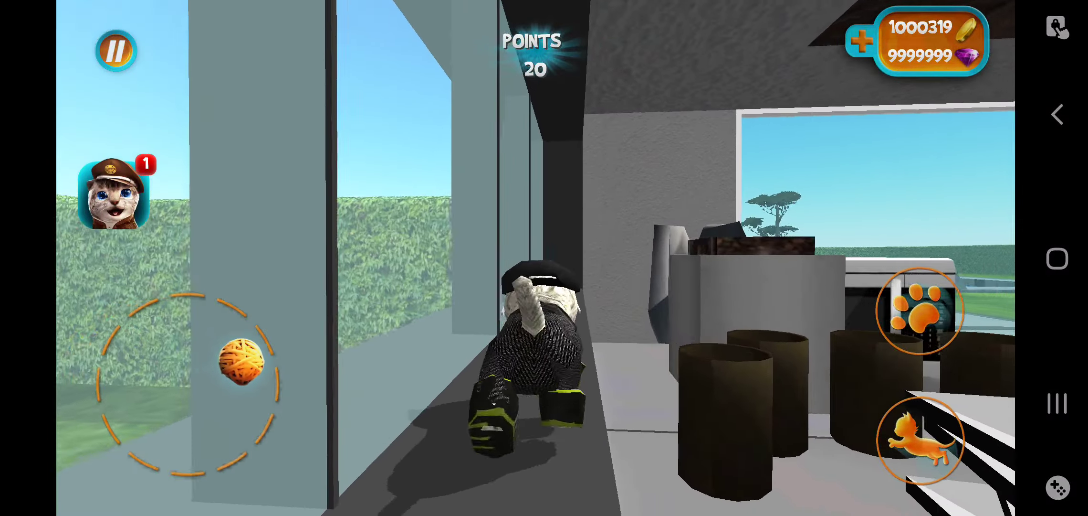
drag(242, 361, 264, 389)
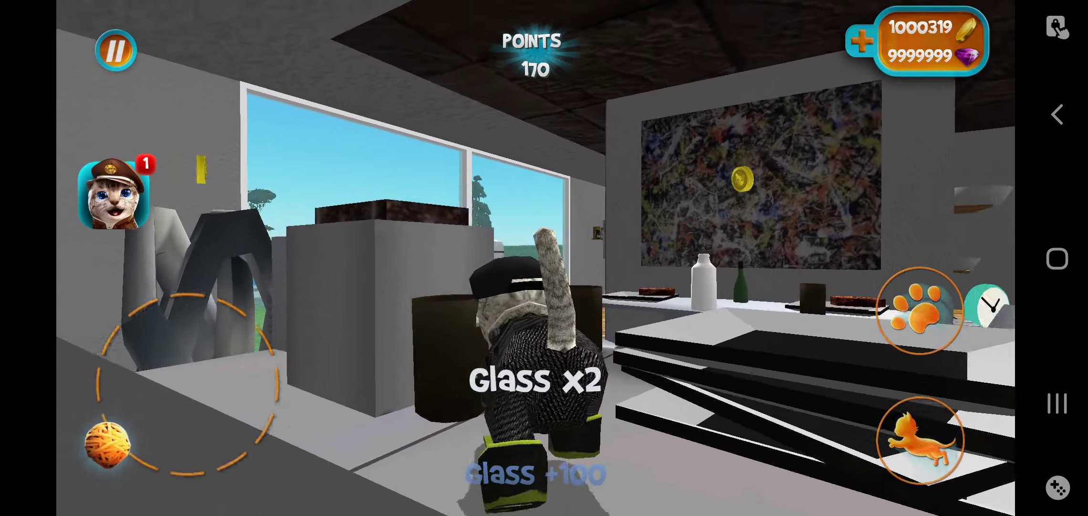
drag(107, 442, 98, 354)
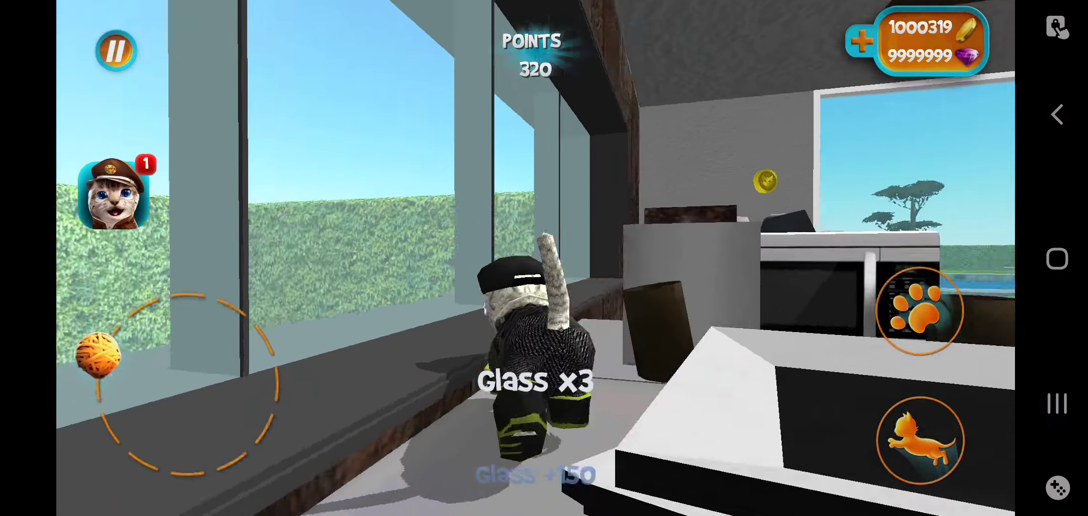
drag(274, 367, 297, 395)
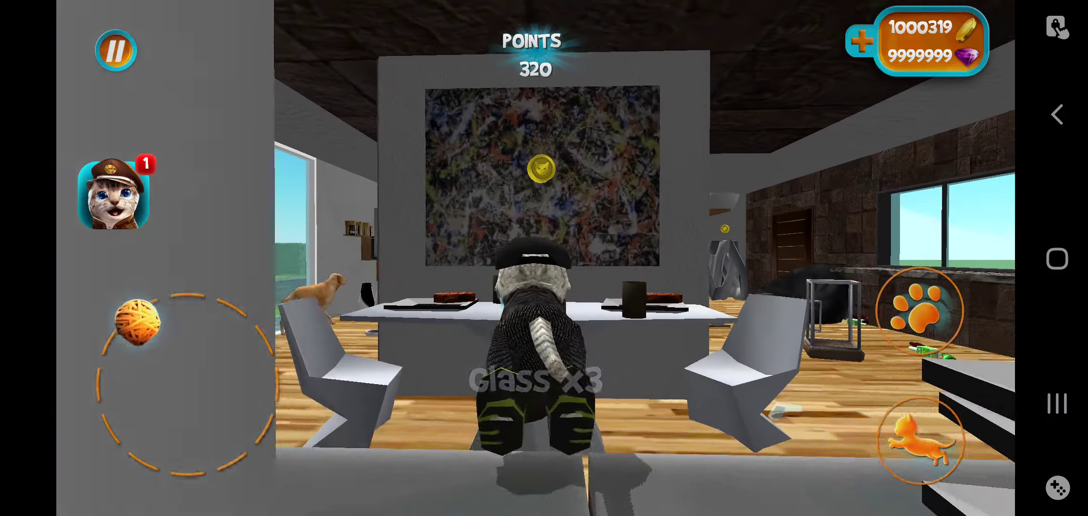
Step: Smash the dining-table glasses, sparkling water and teapot, then nap in the dog bed (+1500)
drag(137, 322, 82, 419)
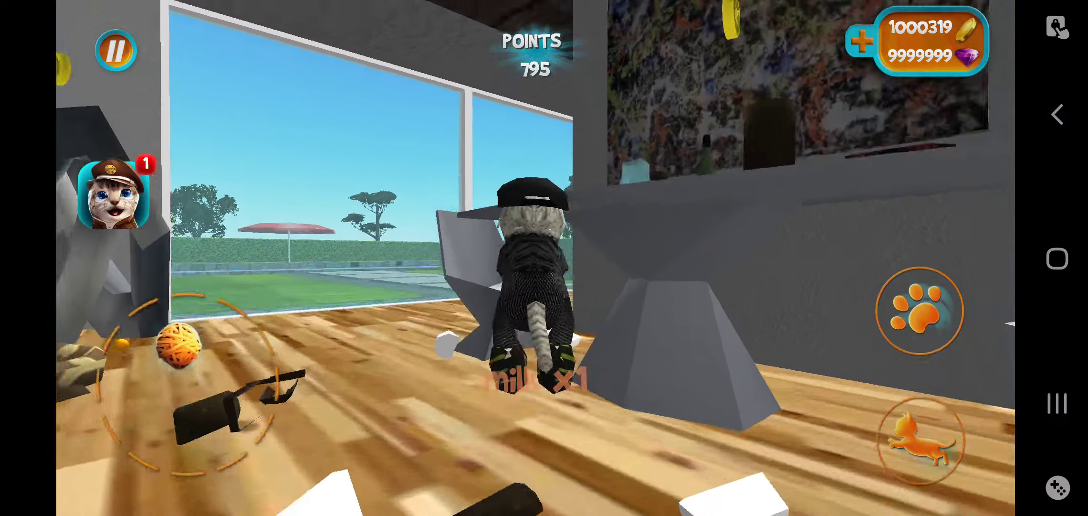
drag(179, 345, 263, 314)
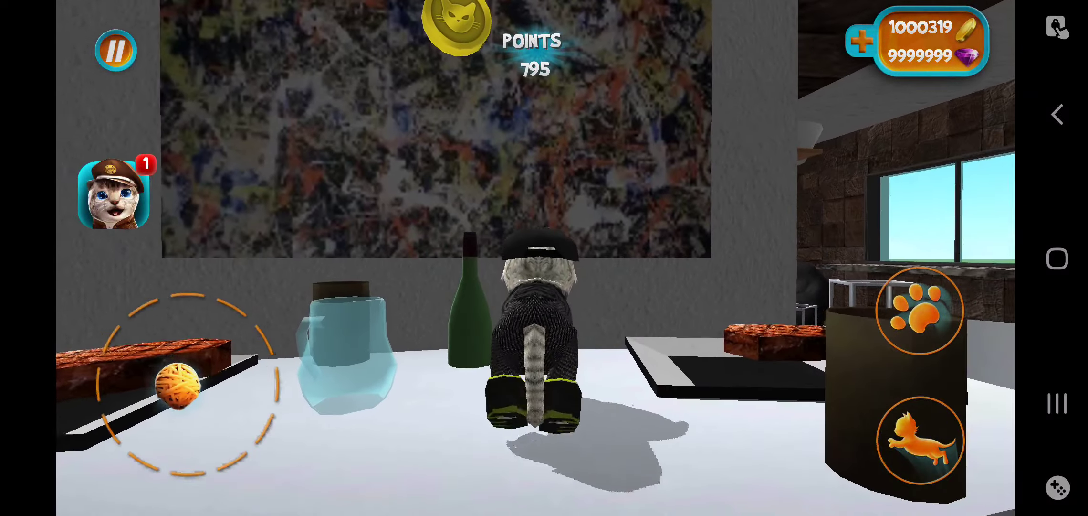
drag(177, 385, 291, 413)
mouse_move(204, 384)
mouse_down()
mouse_move(173, 279)
mouse_move(107, 462)
mouse_up()
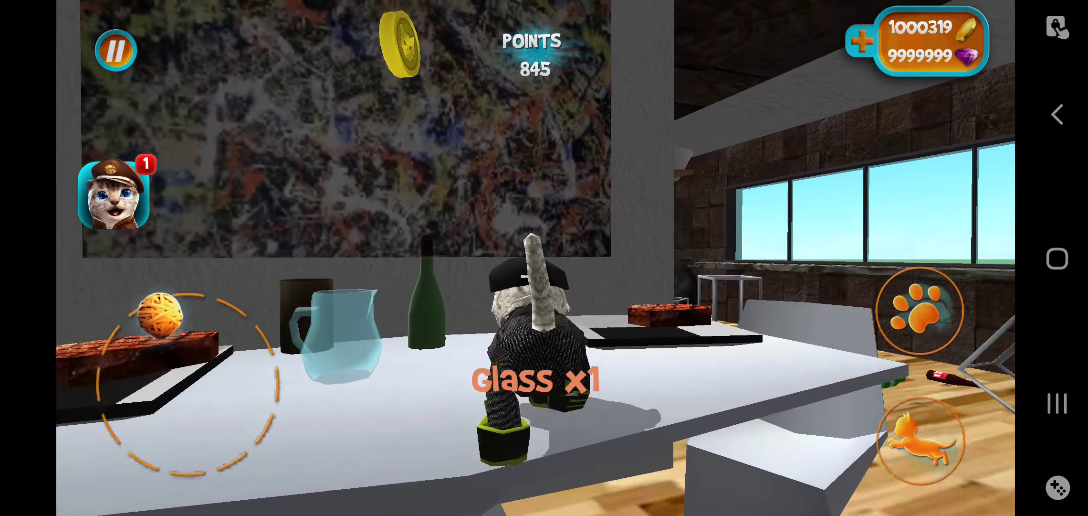
mouse_move(161, 383)
mouse_down()
mouse_move(147, 284)
mouse_move(150, 440)
mouse_move(142, 299)
mouse_up()
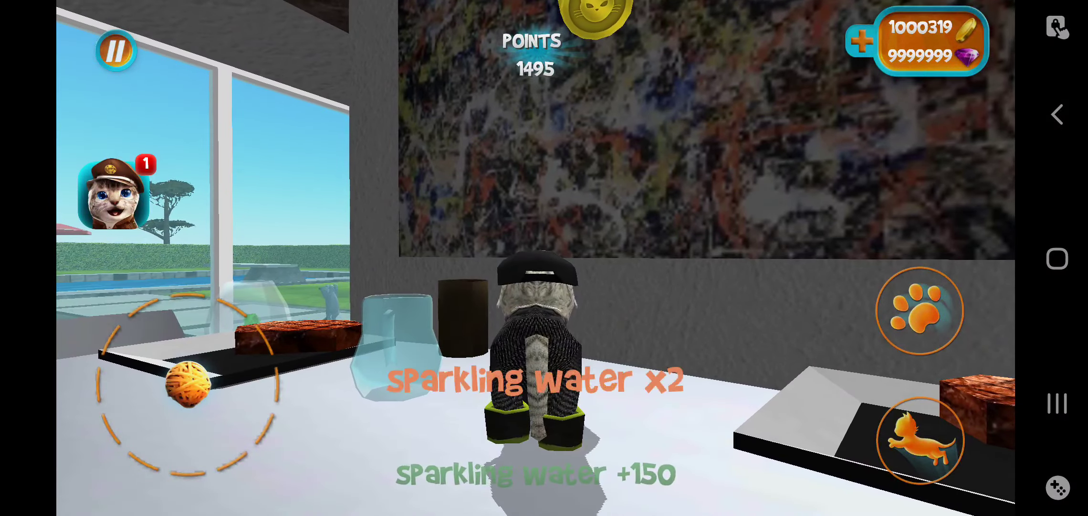
drag(103, 434, 106, 432)
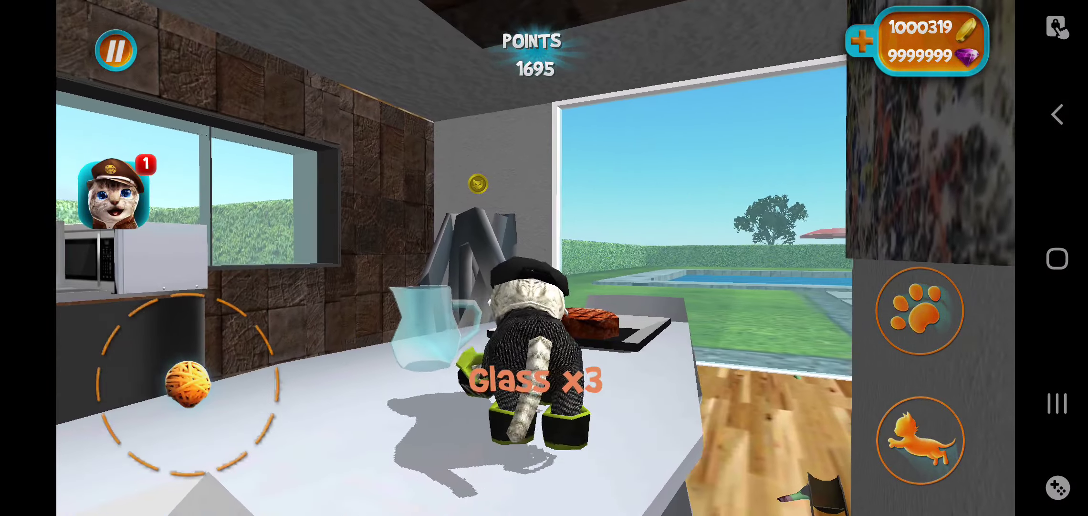
drag(100, 364, 251, 349)
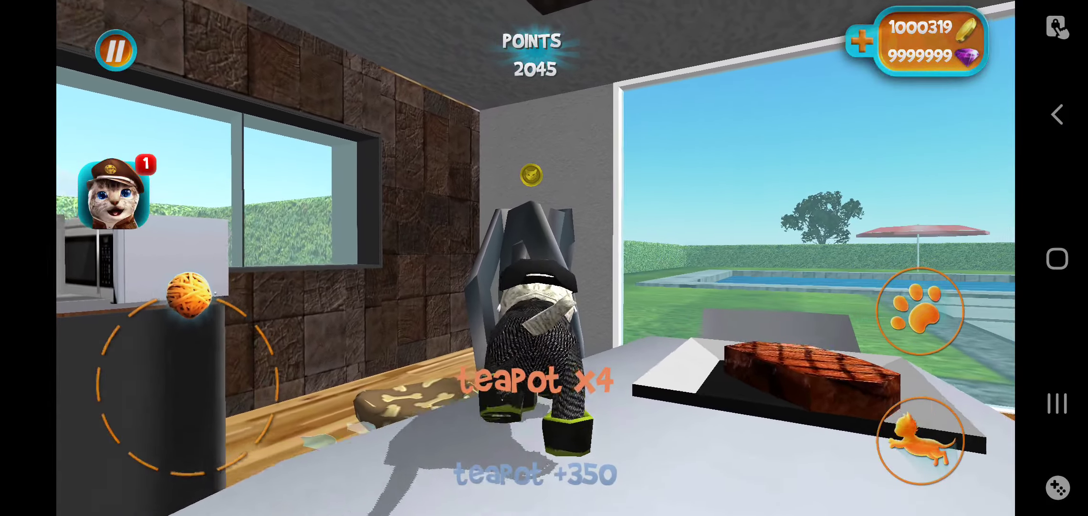
drag(149, 277, 134, 284)
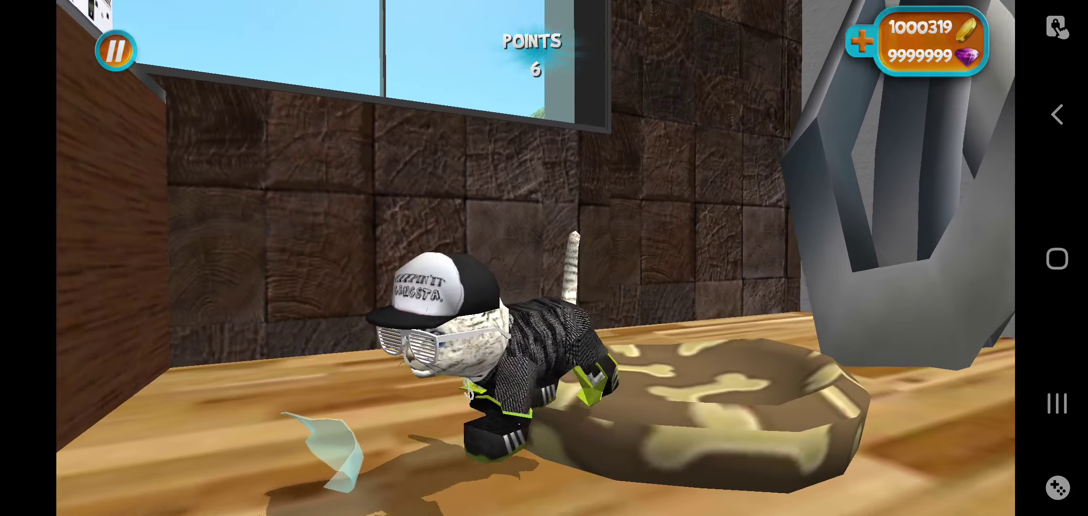
mouse_move(187, 383)
mouse_down()
mouse_move(207, 433)
mouse_move(134, 284)
mouse_move(259, 306)
mouse_up()
Step: Walk along the counter into the living room and clear the coffee table (+1300)
drag(212, 340, 221, 336)
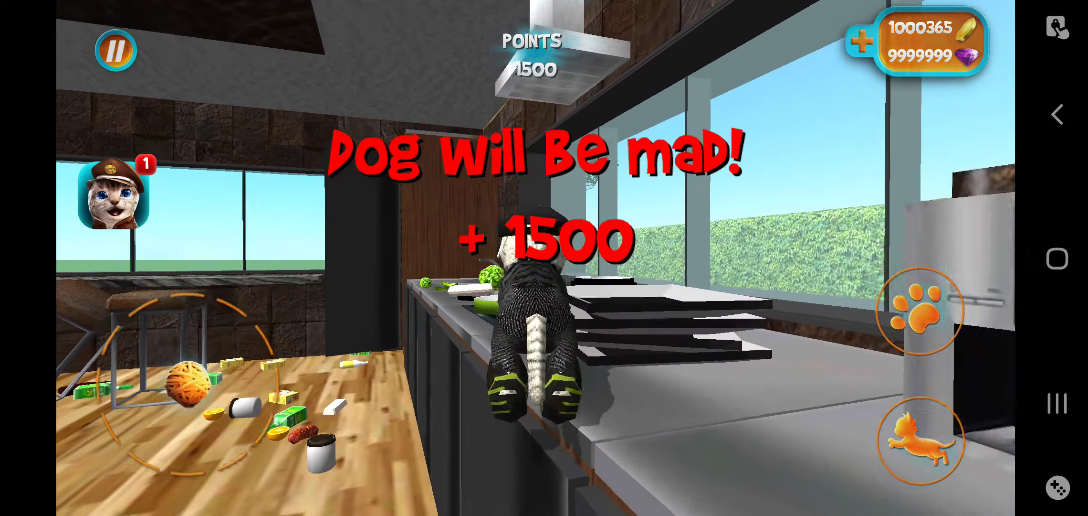
mouse_move(134, 392)
mouse_down()
mouse_move(173, 260)
mouse_move(134, 260)
mouse_move(124, 291)
mouse_move(177, 270)
mouse_move(146, 329)
mouse_move(185, 257)
mouse_move(115, 295)
mouse_move(297, 369)
mouse_move(294, 346)
mouse_up()
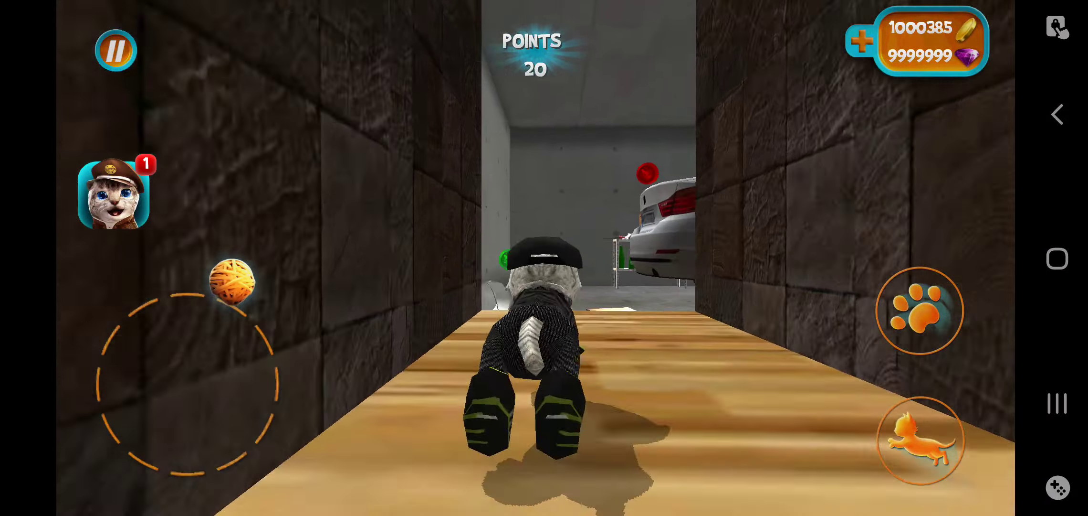
Step: Climb over the car hood onto the crate and smash the garage bottles
mouse_move(231, 280)
mouse_down()
mouse_move(175, 271)
mouse_move(272, 457)
mouse_move(267, 360)
mouse_move(187, 382)
mouse_move(161, 272)
mouse_move(135, 284)
mouse_up()
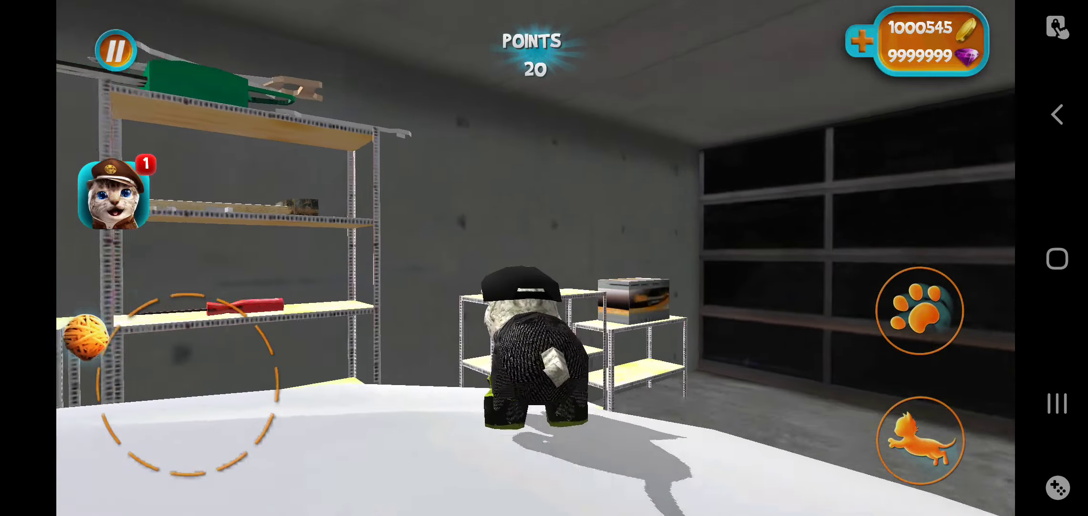
mouse_move(85, 336)
mouse_down()
mouse_move(79, 419)
mouse_move(132, 478)
mouse_up()
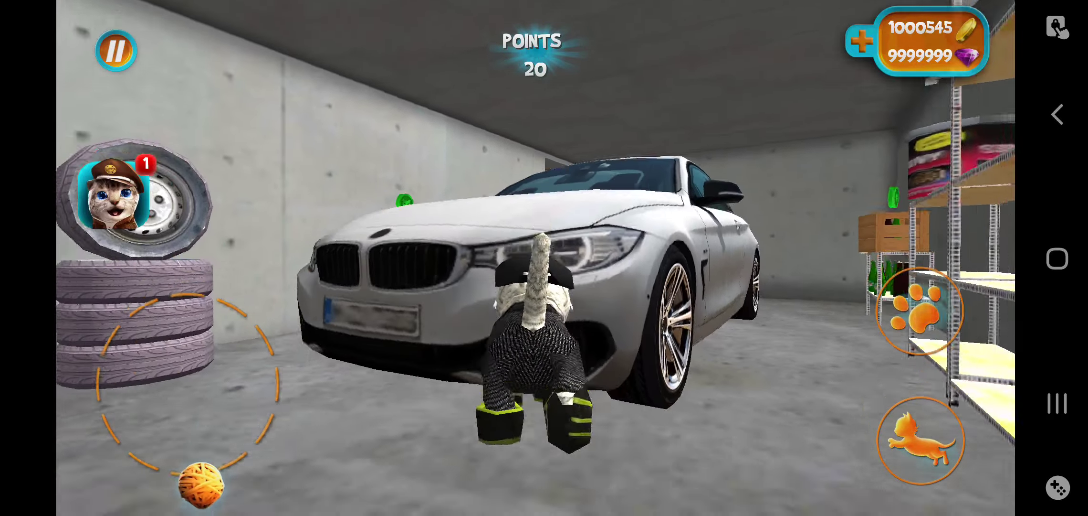
mouse_move(201, 483)
mouse_down()
mouse_move(150, 278)
mouse_move(201, 292)
mouse_up()
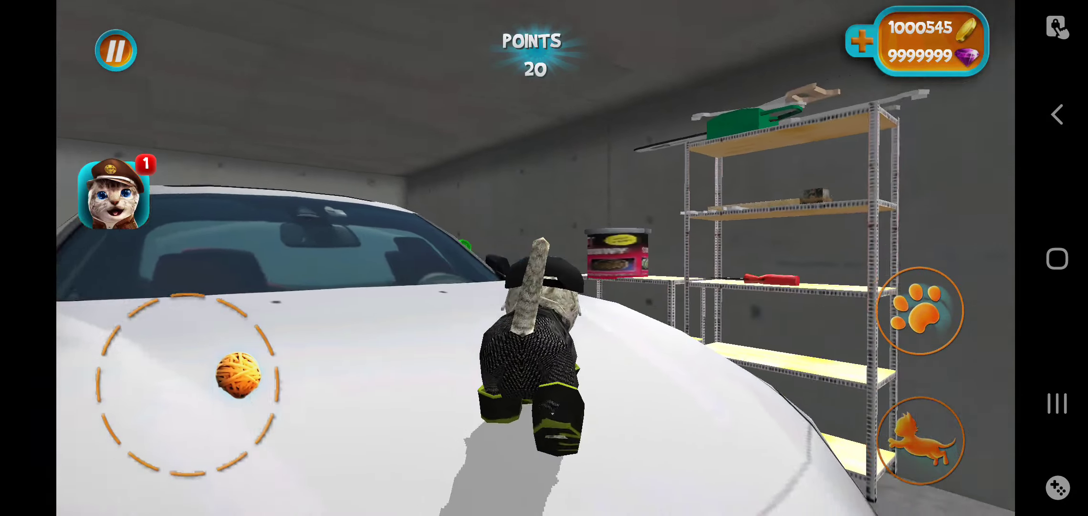
mouse_move(238, 376)
mouse_down()
mouse_move(188, 382)
mouse_move(139, 284)
mouse_move(175, 263)
mouse_up()
mouse_move(187, 384)
mouse_down()
mouse_move(199, 333)
mouse_move(134, 286)
mouse_move(208, 464)
mouse_move(164, 287)
mouse_up()
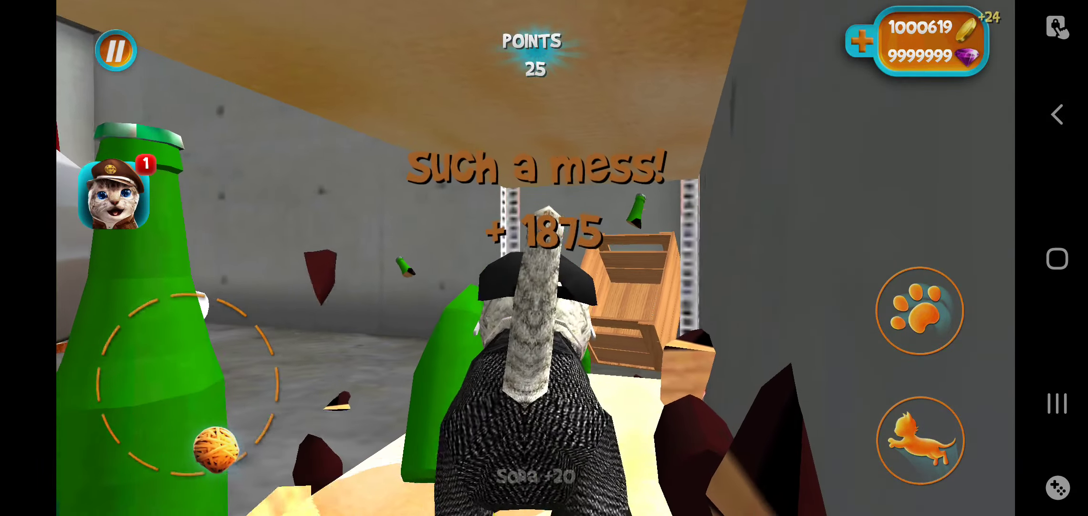
Step: Jump onto the garage shelf beside the car and circle back toward the tyres
mouse_move(215, 445)
mouse_down()
mouse_move(90, 335)
mouse_move(122, 438)
mouse_move(226, 352)
mouse_move(290, 429)
mouse_move(205, 307)
mouse_up()
mouse_move(132, 285)
mouse_down()
mouse_move(104, 396)
mouse_move(117, 291)
mouse_move(105, 394)
mouse_move(188, 381)
mouse_move(177, 369)
mouse_up()
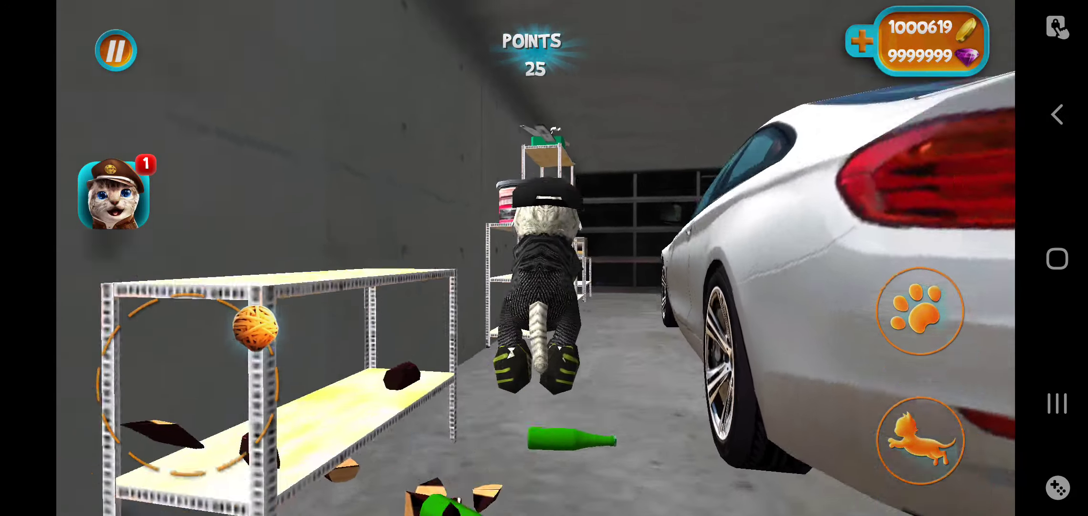
mouse_move(255, 326)
mouse_down()
mouse_move(133, 287)
mouse_move(187, 382)
mouse_move(150, 272)
mouse_move(179, 271)
mouse_move(188, 370)
mouse_move(189, 267)
mouse_move(138, 282)
mouse_up()
click(920, 440)
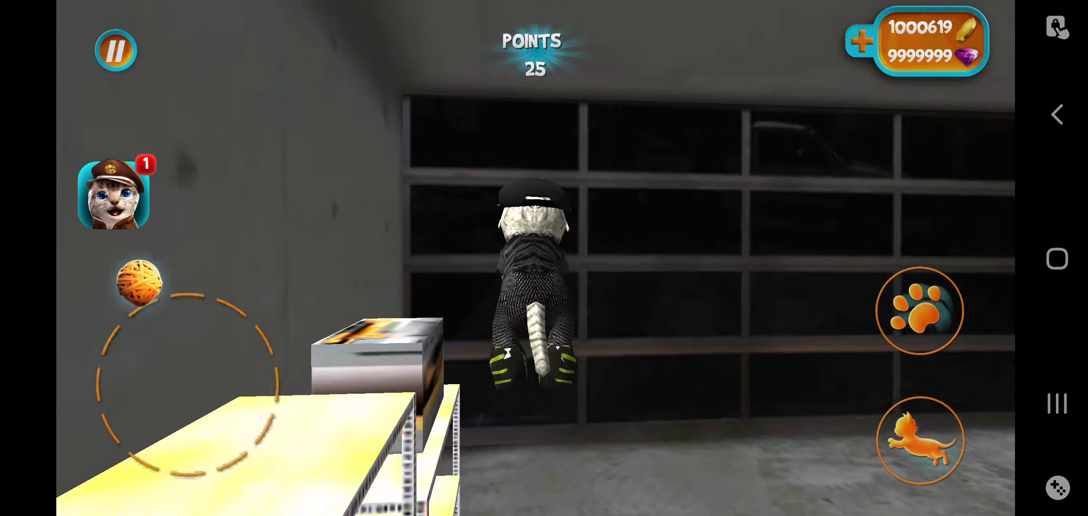
mouse_move(110, 446)
mouse_down()
mouse_move(78, 413)
mouse_move(97, 315)
mouse_move(163, 272)
mouse_move(284, 333)
mouse_move(160, 274)
mouse_up()
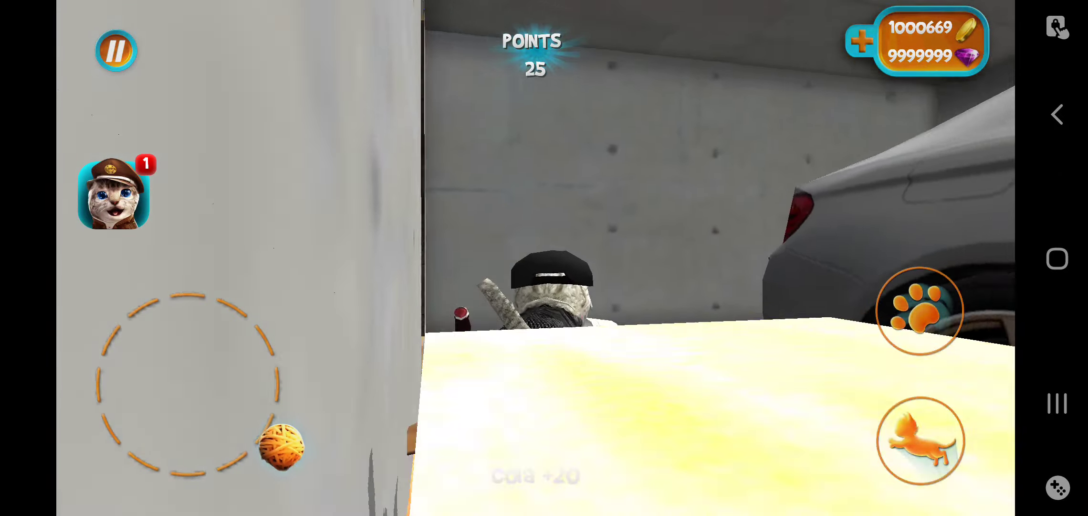
mouse_move(282, 446)
mouse_down()
mouse_move(298, 389)
mouse_move(271, 460)
mouse_up()
drag(208, 492, 183, 475)
Step: Climb the wooden crate, then walk down off it along the corridor wall
mouse_move(155, 277)
mouse_down()
mouse_move(173, 263)
mouse_move(225, 370)
mouse_up()
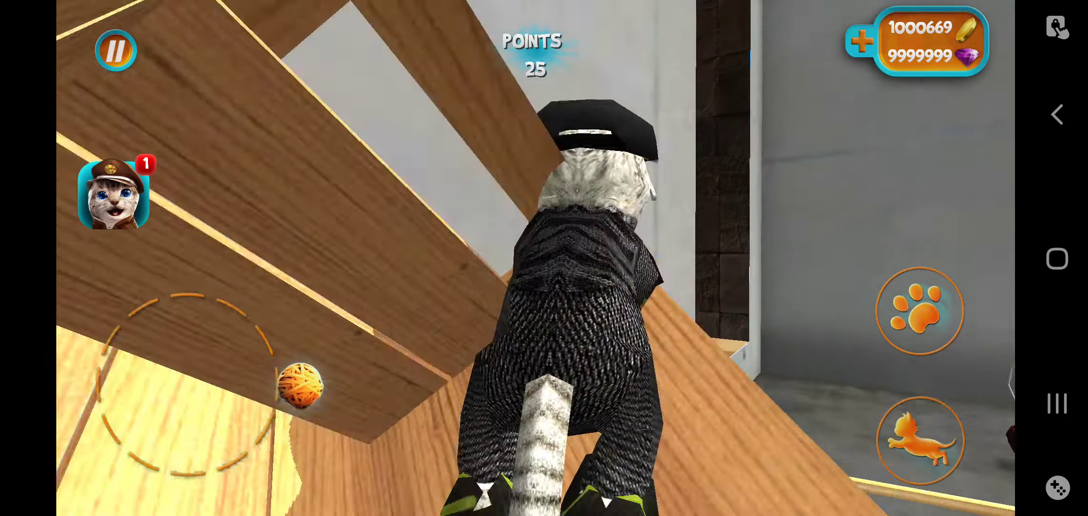
mouse_move(300, 390)
mouse_down()
mouse_move(179, 267)
mouse_move(172, 272)
mouse_up()
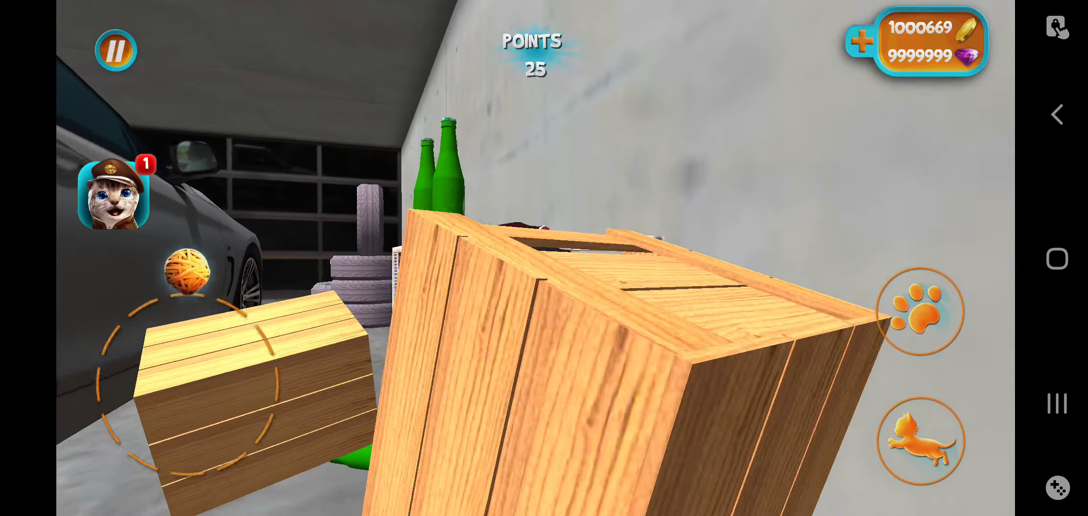
drag(187, 270, 188, 466)
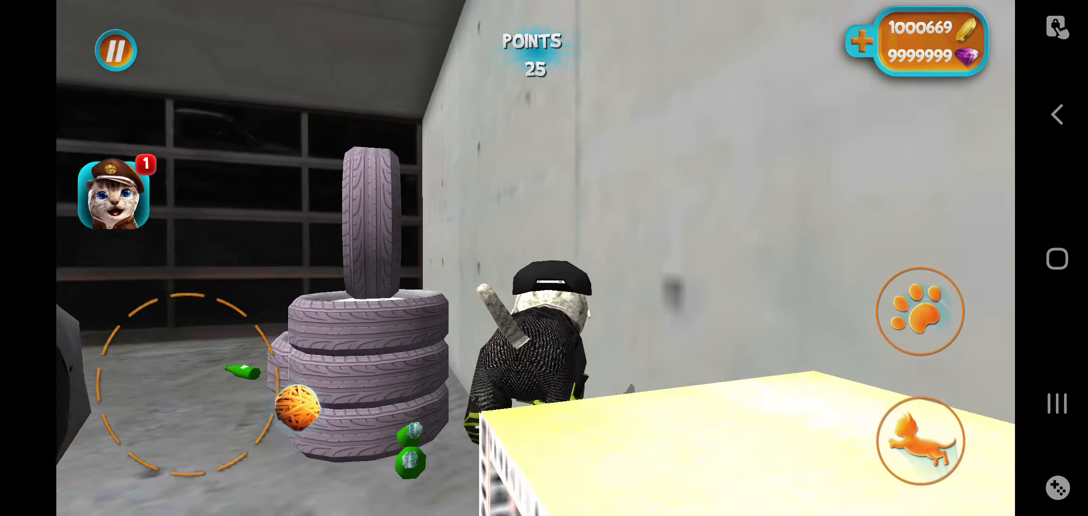
mouse_move(297, 407)
mouse_down()
mouse_move(297, 455)
mouse_move(198, 432)
mouse_up()
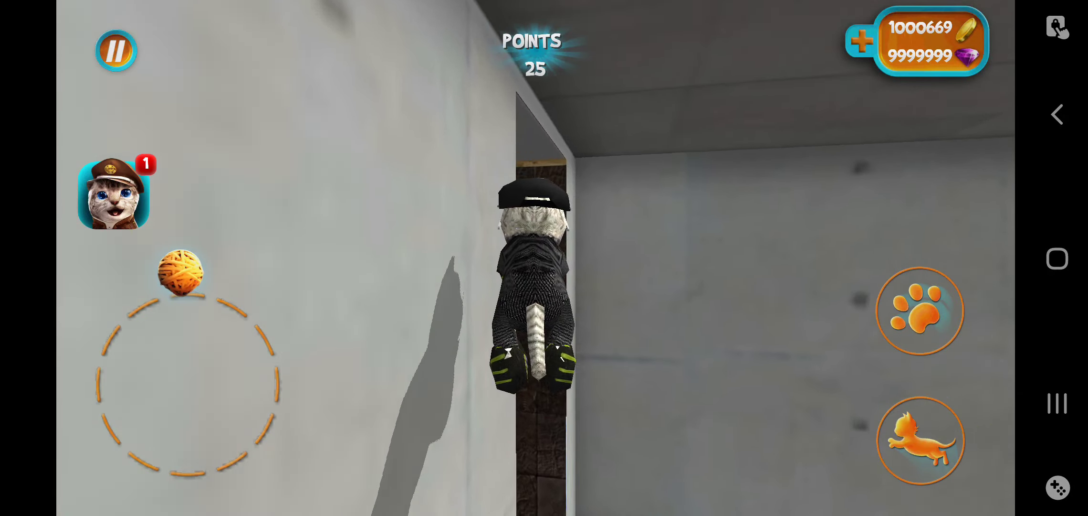
mouse_move(181, 271)
mouse_down()
mouse_move(102, 307)
mouse_move(188, 384)
mouse_up()
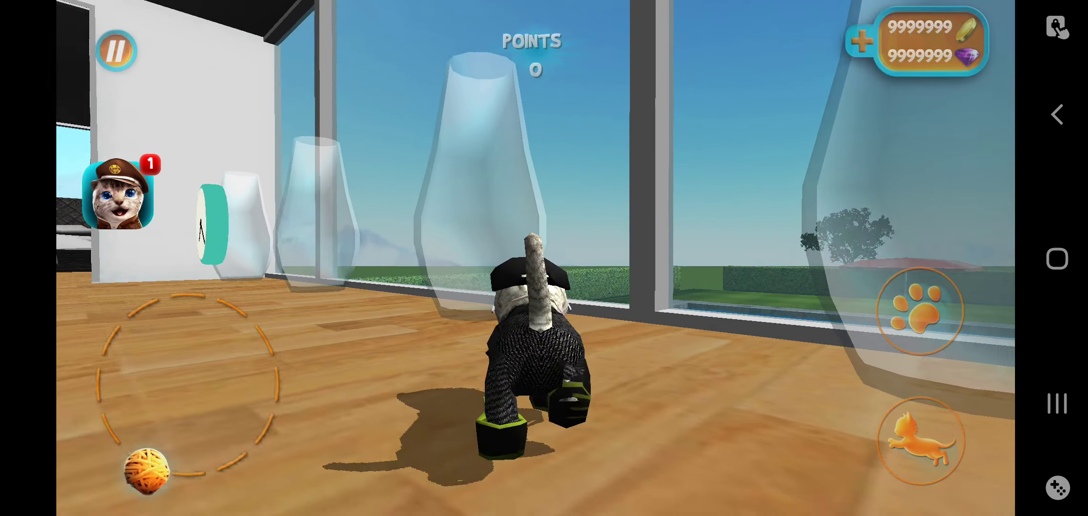
Step: Walk through the laundry room and topple the washing powder
mouse_move(145, 462)
mouse_down()
mouse_move(297, 414)
mouse_move(195, 267)
mouse_move(261, 338)
mouse_up()
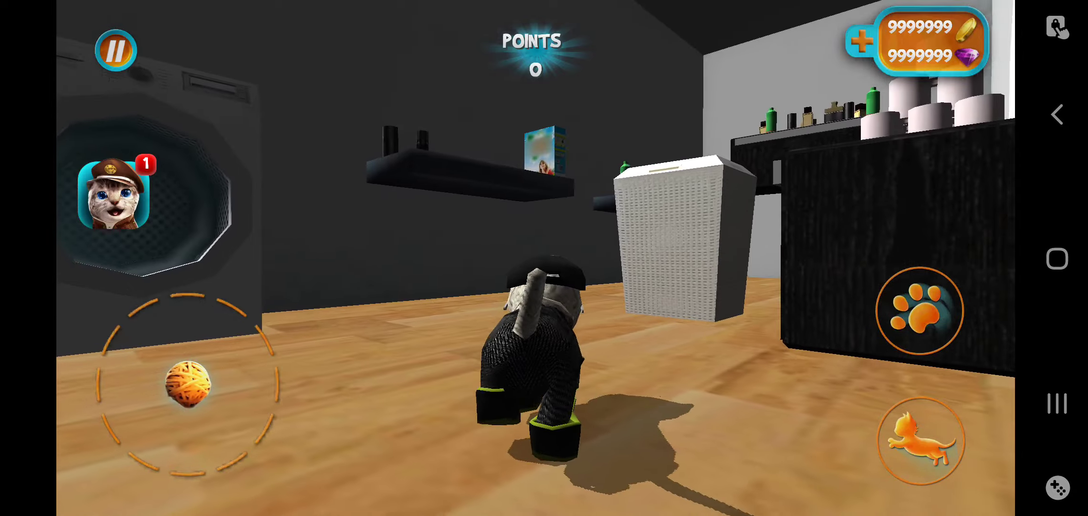
mouse_move(205, 385)
mouse_down()
mouse_move(227, 353)
mouse_move(138, 433)
mouse_move(175, 301)
mouse_move(168, 272)
mouse_up()
mouse_move(79, 375)
mouse_down()
mouse_move(188, 384)
mouse_move(291, 423)
mouse_move(265, 371)
mouse_move(192, 394)
mouse_up()
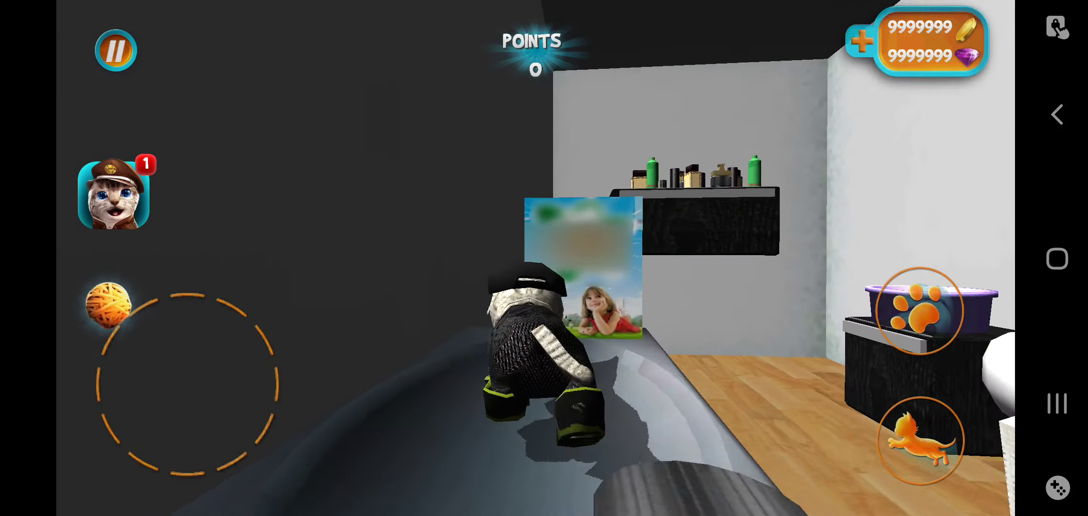
mouse_move(108, 303)
mouse_down()
mouse_move(235, 396)
mouse_move(218, 275)
mouse_move(235, 384)
mouse_move(131, 295)
mouse_move(146, 433)
mouse_move(95, 425)
mouse_up()
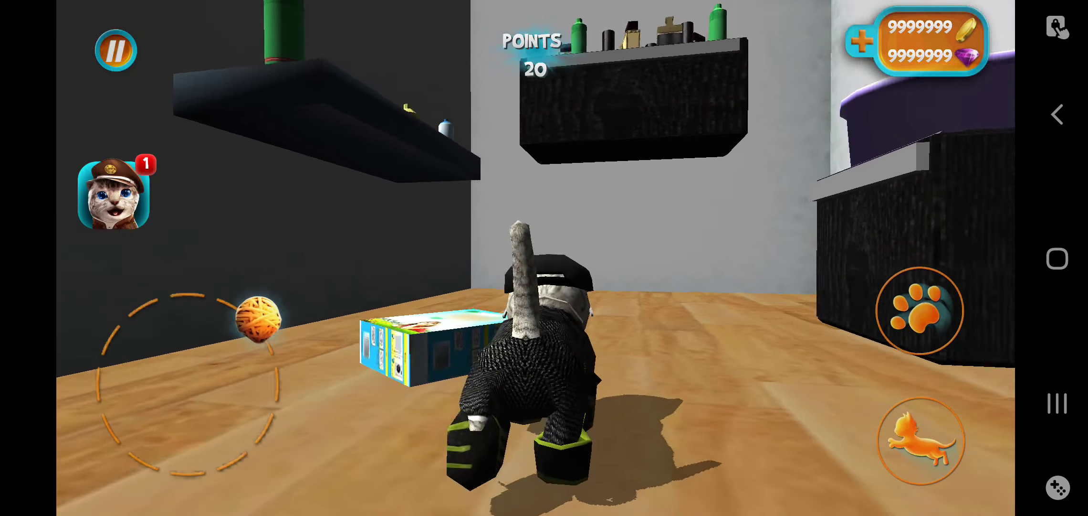
mouse_move(258, 318)
mouse_down()
mouse_move(122, 291)
mouse_move(73, 389)
mouse_move(80, 400)
mouse_up()
mouse_move(221, 400)
mouse_down()
mouse_move(280, 420)
mouse_move(153, 267)
mouse_move(163, 272)
mouse_move(80, 418)
mouse_move(266, 459)
mouse_move(170, 272)
mouse_move(156, 276)
mouse_move(173, 469)
mouse_move(221, 433)
mouse_move(187, 382)
mouse_move(138, 451)
mouse_move(175, 442)
mouse_move(110, 297)
mouse_move(204, 275)
mouse_move(225, 282)
mouse_move(207, 270)
mouse_move(252, 420)
mouse_move(207, 323)
mouse_up()
Step: Knock the water bottles off the shelf counter, building a Cleaning water x9 combo
drag(137, 405, 88, 379)
mouse_move(265, 439)
mouse_down()
mouse_move(185, 382)
mouse_move(88, 358)
mouse_move(191, 331)
mouse_up()
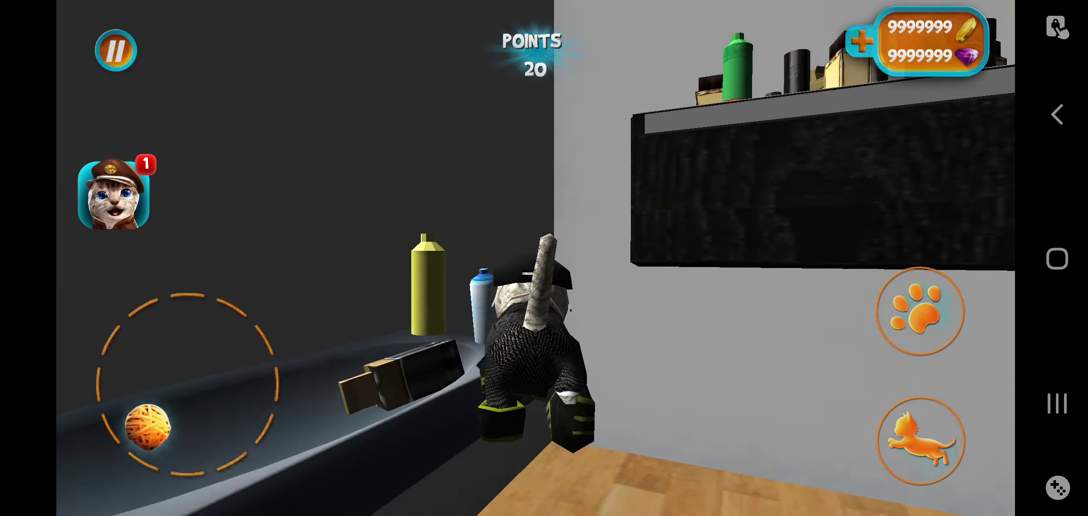
mouse_move(147, 426)
mouse_down()
mouse_move(216, 328)
mouse_move(166, 324)
mouse_up()
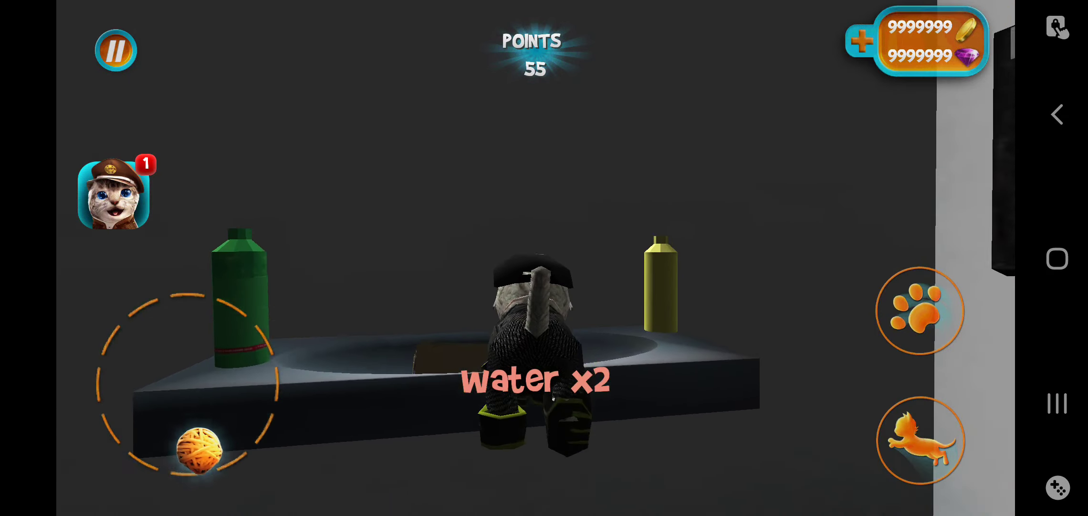
mouse_move(199, 448)
mouse_down()
mouse_move(232, 411)
mouse_move(274, 308)
mouse_move(213, 477)
mouse_move(95, 419)
mouse_move(138, 462)
mouse_move(144, 302)
mouse_move(175, 457)
mouse_move(187, 316)
mouse_up()
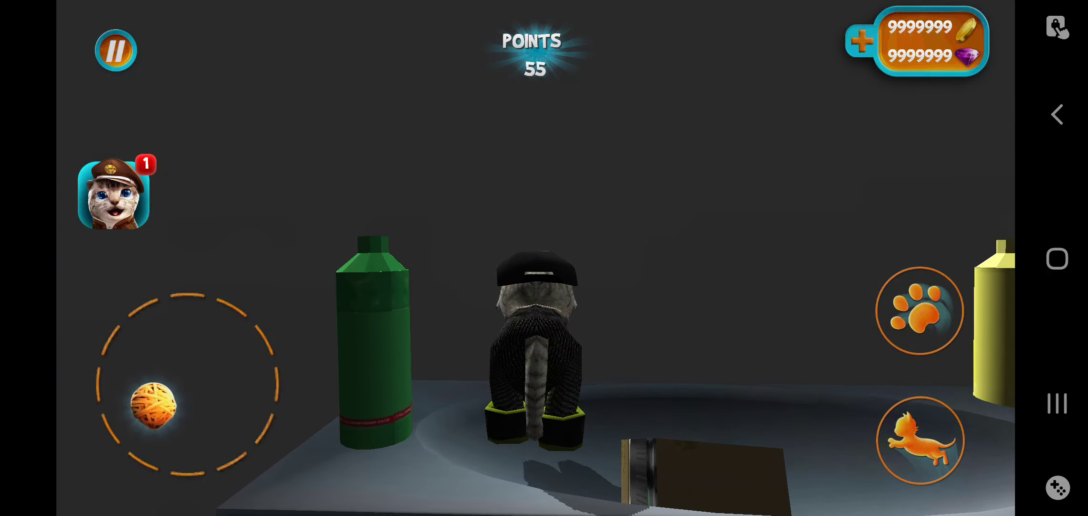
mouse_move(154, 405)
mouse_down()
mouse_move(187, 382)
mouse_move(202, 433)
mouse_move(298, 377)
mouse_move(213, 202)
mouse_move(169, 491)
mouse_move(146, 287)
mouse_move(188, 382)
mouse_move(141, 384)
mouse_move(188, 384)
mouse_up()
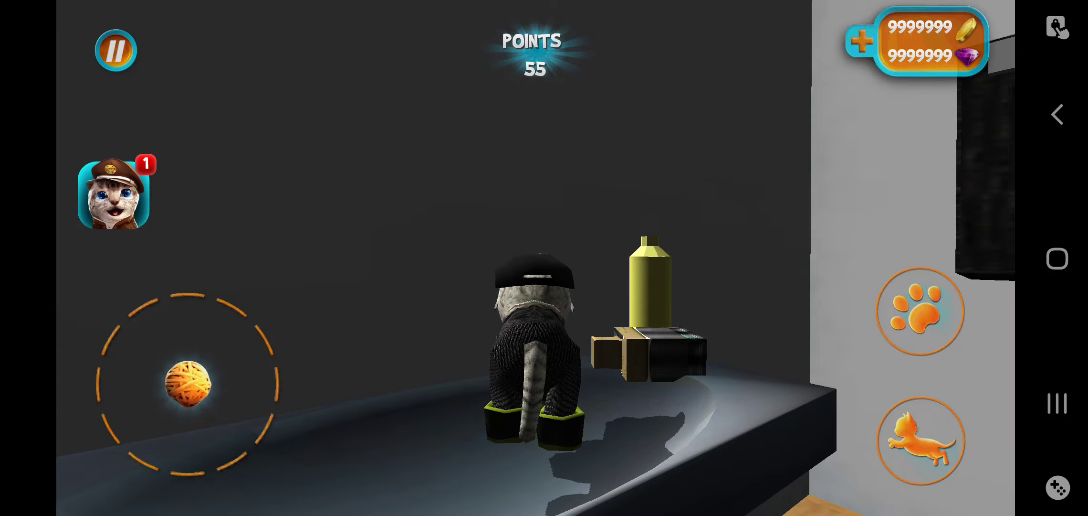
mouse_move(188, 384)
mouse_down()
mouse_move(190, 457)
mouse_move(279, 448)
mouse_move(216, 426)
mouse_move(136, 467)
mouse_move(221, 413)
mouse_move(193, 280)
mouse_move(225, 277)
mouse_move(207, 335)
mouse_move(119, 301)
mouse_move(127, 467)
mouse_move(97, 383)
mouse_move(170, 303)
mouse_move(187, 382)
mouse_move(177, 316)
mouse_move(163, 403)
mouse_move(175, 382)
mouse_move(153, 295)
mouse_move(187, 382)
mouse_move(267, 417)
mouse_move(274, 433)
mouse_move(187, 381)
mouse_move(150, 419)
mouse_move(188, 382)
mouse_move(148, 394)
mouse_move(147, 316)
mouse_up()
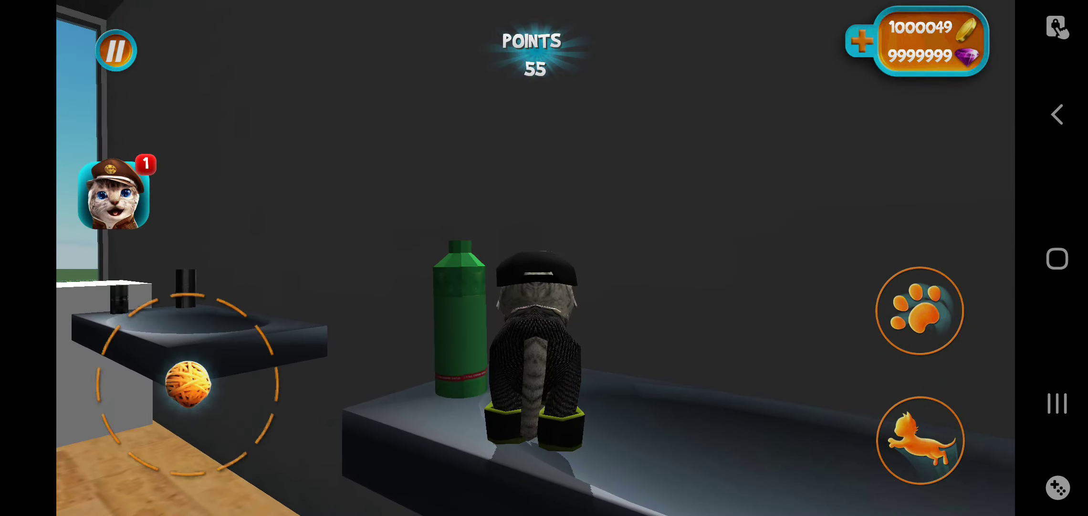
drag(229, 383, 188, 382)
Step: Push the cleaning bottles off the counter and climb into the washing machine
mouse_move(181, 299)
mouse_down()
mouse_move(284, 377)
mouse_move(133, 297)
mouse_move(187, 382)
mouse_move(67, 389)
mouse_move(170, 284)
mouse_move(278, 416)
mouse_move(281, 437)
mouse_move(236, 346)
mouse_move(257, 323)
mouse_move(213, 295)
mouse_move(255, 295)
mouse_move(209, 394)
mouse_move(247, 328)
mouse_move(216, 320)
mouse_move(277, 445)
mouse_move(102, 345)
mouse_move(210, 294)
mouse_move(282, 446)
mouse_move(260, 255)
mouse_move(188, 382)
mouse_move(179, 420)
mouse_move(232, 300)
mouse_move(121, 294)
mouse_move(219, 274)
mouse_move(255, 457)
mouse_move(298, 361)
mouse_move(185, 267)
mouse_move(297, 408)
mouse_up()
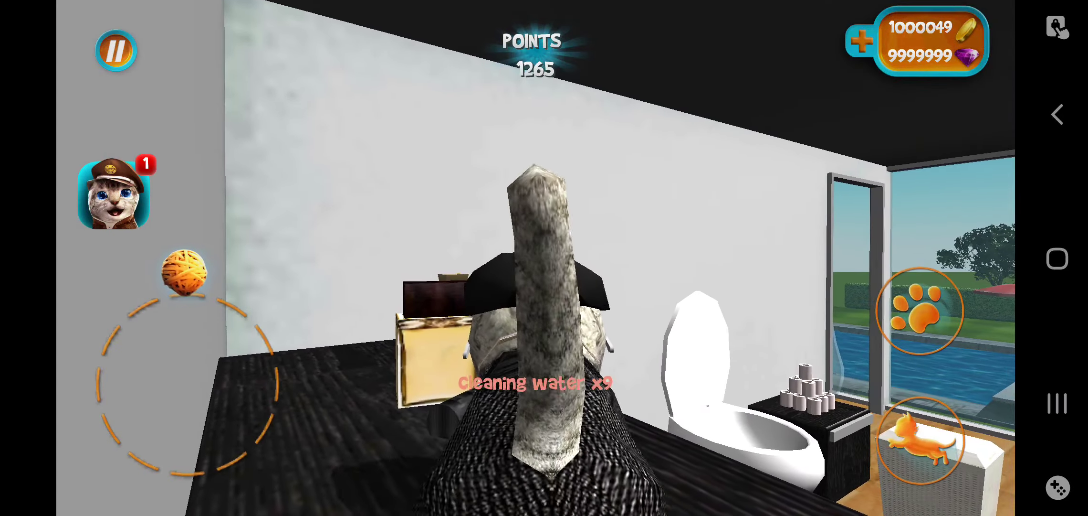
drag(184, 271, 184, 271)
mouse_move(137, 361)
mouse_down()
mouse_move(195, 199)
mouse_move(214, 389)
mouse_move(258, 396)
mouse_move(232, 282)
mouse_move(235, 462)
mouse_move(218, 352)
mouse_move(176, 282)
mouse_move(216, 289)
mouse_move(187, 382)
mouse_move(151, 394)
mouse_move(206, 389)
mouse_move(243, 348)
mouse_move(175, 270)
mouse_move(252, 289)
mouse_up()
click(920, 309)
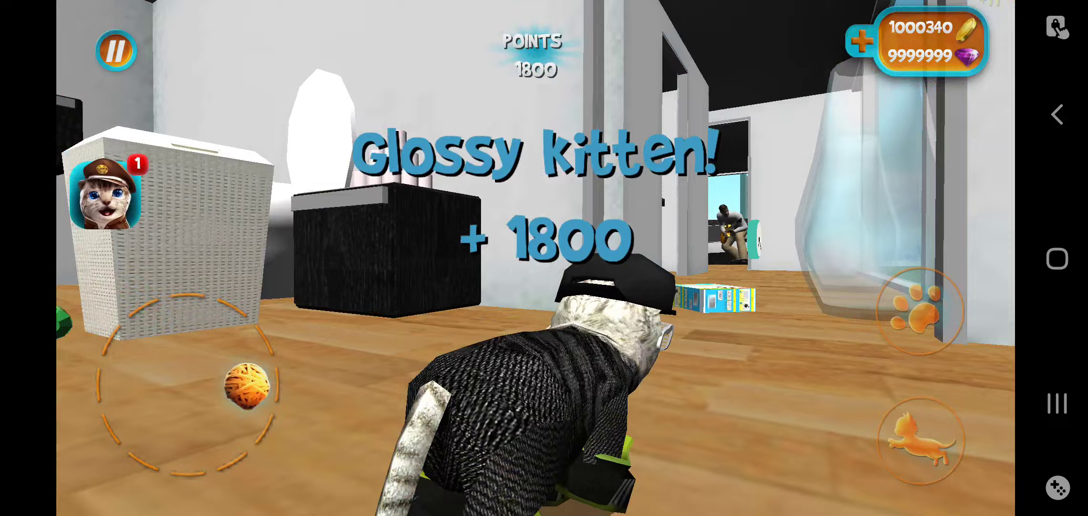
Step: Topple bottles and rubber ducks along the tub rim, reaching Duck x5 and 2081 points
mouse_move(243, 384)
mouse_down()
mouse_move(259, 374)
mouse_move(151, 195)
mouse_move(250, 431)
mouse_move(111, 323)
mouse_move(194, 276)
mouse_move(150, 278)
mouse_move(173, 267)
mouse_move(145, 268)
mouse_move(107, 303)
mouse_move(122, 365)
mouse_move(187, 280)
mouse_move(226, 316)
mouse_move(216, 378)
mouse_move(207, 382)
mouse_move(239, 422)
mouse_up()
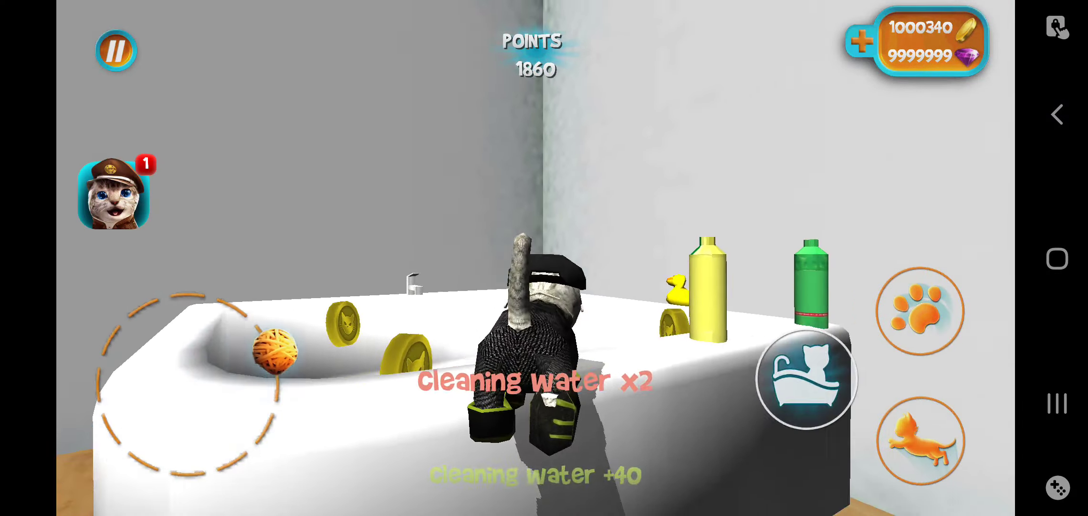
mouse_move(275, 349)
mouse_down()
mouse_move(158, 270)
mouse_move(145, 459)
mouse_move(207, 270)
mouse_move(119, 296)
mouse_move(160, 297)
mouse_move(122, 292)
mouse_move(79, 346)
mouse_up()
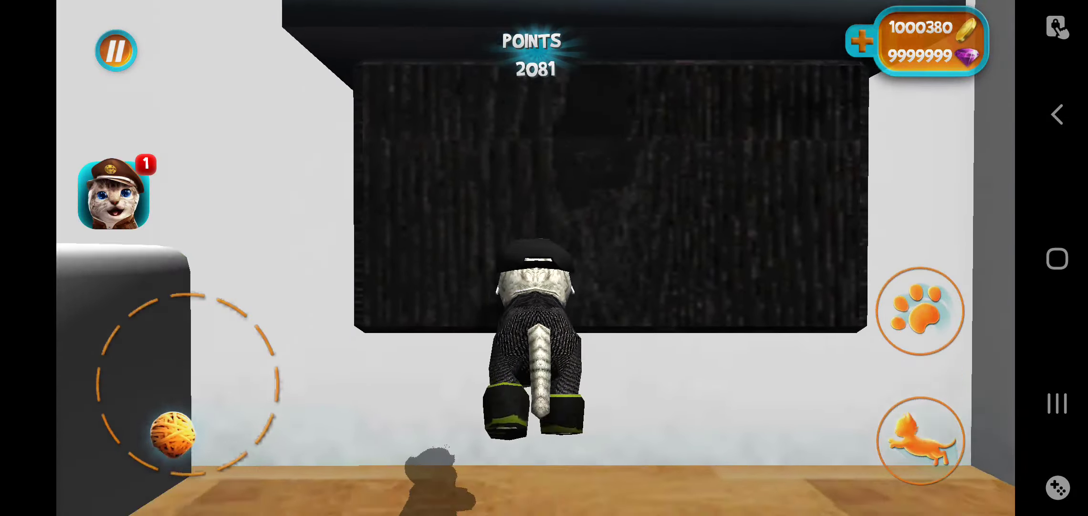
drag(173, 434, 198, 332)
Step: Topple the deodorant cans, bowl and toilet paper rolls, reaching 963 points
drag(178, 273, 93, 325)
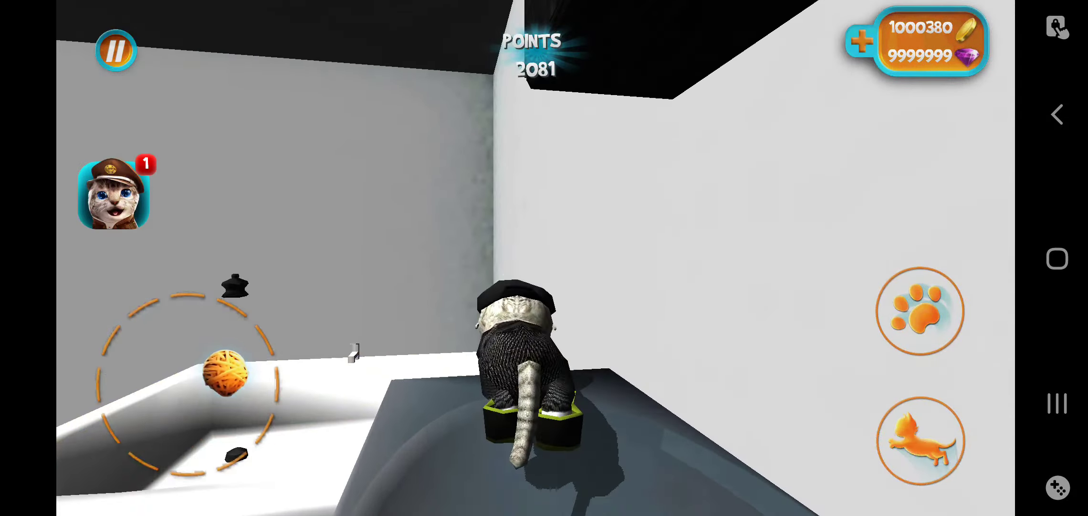
mouse_move(228, 378)
mouse_down()
mouse_move(175, 396)
mouse_move(150, 303)
mouse_move(297, 394)
mouse_move(241, 324)
mouse_move(213, 355)
mouse_move(202, 260)
mouse_move(280, 387)
mouse_move(187, 382)
mouse_move(189, 273)
mouse_move(188, 385)
mouse_move(142, 280)
mouse_move(232, 477)
mouse_up()
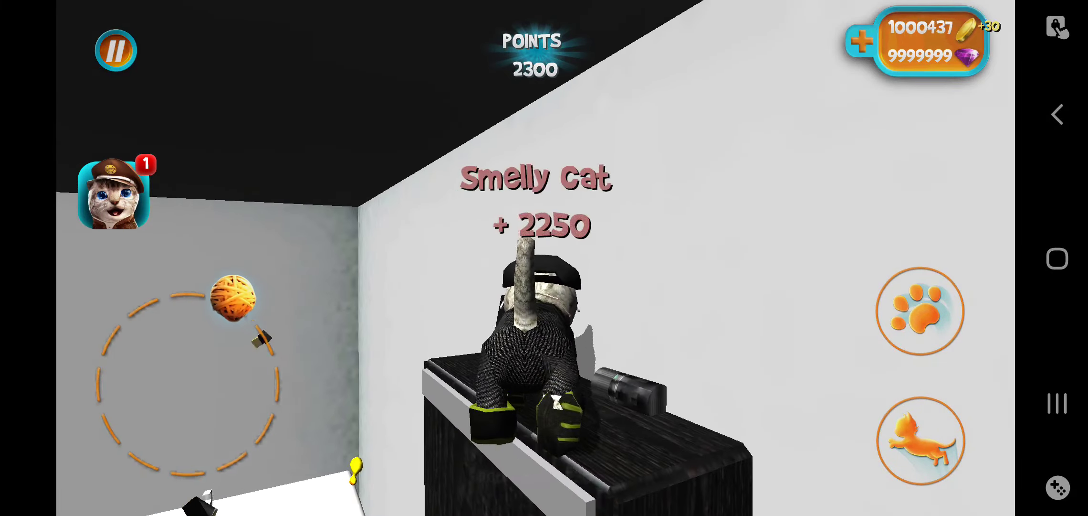
mouse_move(176, 270)
mouse_down()
mouse_move(297, 406)
mouse_move(194, 268)
mouse_move(247, 291)
mouse_move(289, 432)
mouse_move(176, 260)
mouse_move(228, 280)
mouse_move(169, 464)
mouse_move(122, 377)
mouse_move(255, 309)
mouse_move(253, 292)
mouse_move(221, 341)
mouse_up()
mouse_move(188, 383)
mouse_down()
mouse_move(73, 377)
mouse_move(77, 413)
mouse_move(187, 384)
mouse_move(156, 274)
mouse_move(134, 287)
mouse_move(212, 493)
mouse_move(280, 316)
mouse_move(100, 313)
mouse_move(87, 329)
mouse_move(262, 464)
mouse_move(291, 384)
mouse_move(126, 289)
mouse_move(297, 413)
mouse_move(104, 451)
mouse_move(110, 302)
mouse_move(284, 328)
mouse_move(284, 379)
mouse_move(178, 268)
mouse_move(240, 284)
mouse_move(150, 280)
mouse_move(175, 463)
mouse_move(185, 382)
mouse_move(126, 451)
mouse_move(223, 275)
mouse_move(278, 377)
mouse_move(195, 263)
mouse_move(188, 271)
mouse_move(291, 423)
mouse_move(243, 287)
mouse_move(125, 289)
mouse_move(172, 268)
mouse_move(102, 304)
mouse_move(99, 393)
mouse_up()
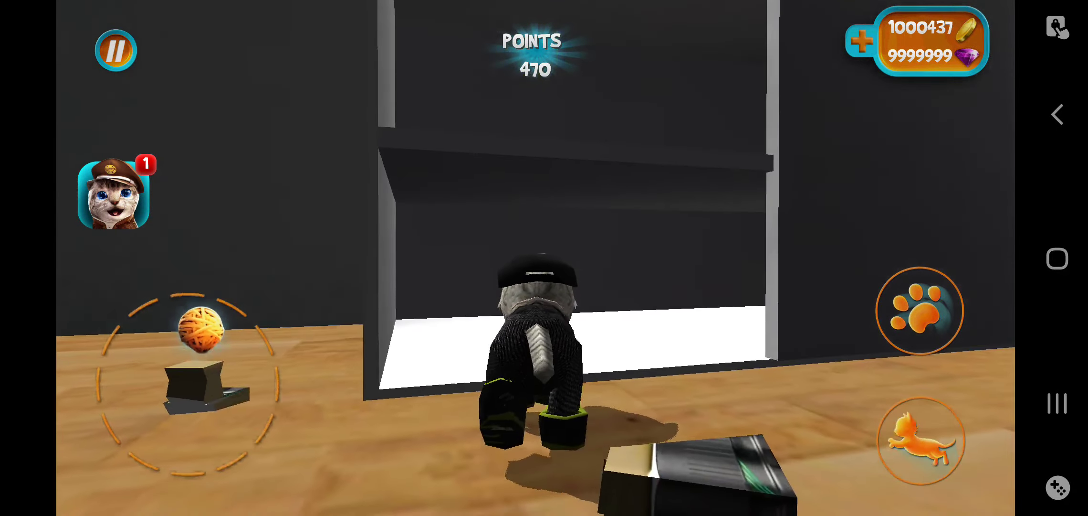
mouse_move(200, 329)
mouse_down()
mouse_move(218, 279)
mouse_move(178, 267)
mouse_move(294, 348)
mouse_move(289, 333)
mouse_move(291, 432)
mouse_move(284, 391)
mouse_move(161, 273)
mouse_move(92, 420)
mouse_move(136, 328)
mouse_move(195, 268)
mouse_move(286, 433)
mouse_move(174, 271)
mouse_move(85, 335)
mouse_move(97, 348)
mouse_move(260, 324)
mouse_move(294, 422)
mouse_move(170, 267)
mouse_move(160, 275)
mouse_up()
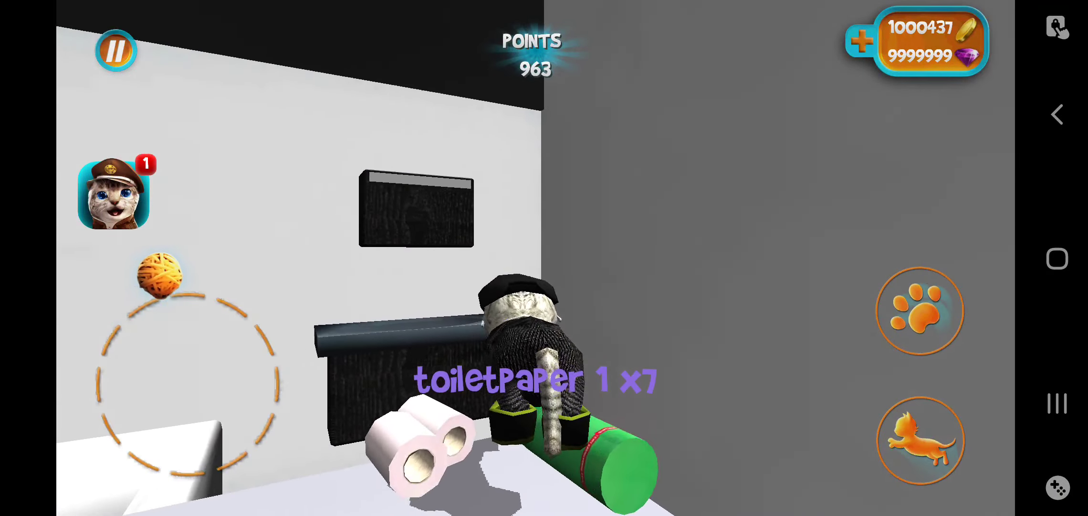
Step: Topple the desk's sparkling water (+100) and drop into the gym by the football
mouse_move(274, 455)
mouse_down()
mouse_move(285, 189)
mouse_move(93, 318)
mouse_move(97, 382)
mouse_move(210, 301)
mouse_move(299, 372)
mouse_move(80, 420)
mouse_move(144, 284)
mouse_move(208, 273)
mouse_move(294, 360)
mouse_move(114, 299)
mouse_move(187, 267)
mouse_move(297, 358)
mouse_move(235, 284)
mouse_move(230, 463)
mouse_move(122, 438)
mouse_move(151, 212)
mouse_move(169, 273)
mouse_move(169, 263)
mouse_move(136, 284)
mouse_move(185, 382)
mouse_move(142, 302)
mouse_up()
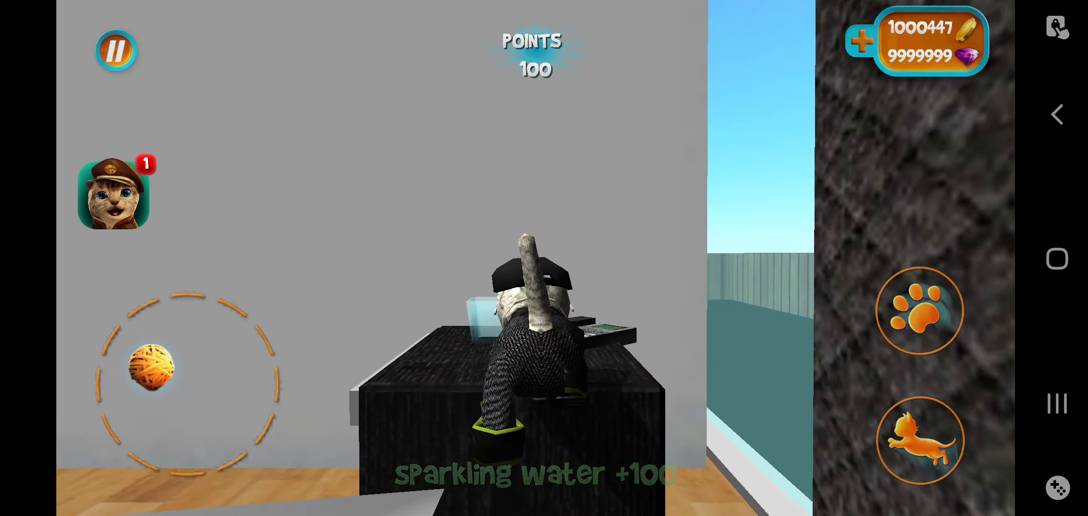
mouse_move(152, 367)
mouse_down()
mouse_move(150, 323)
mouse_move(247, 372)
mouse_move(275, 452)
mouse_move(214, 297)
mouse_move(195, 193)
mouse_move(260, 326)
mouse_move(212, 275)
mouse_move(170, 268)
mouse_move(203, 273)
mouse_move(139, 214)
mouse_move(251, 289)
mouse_move(213, 279)
mouse_move(122, 292)
mouse_move(187, 382)
mouse_move(143, 279)
mouse_move(182, 270)
mouse_move(165, 437)
mouse_move(188, 384)
mouse_up()
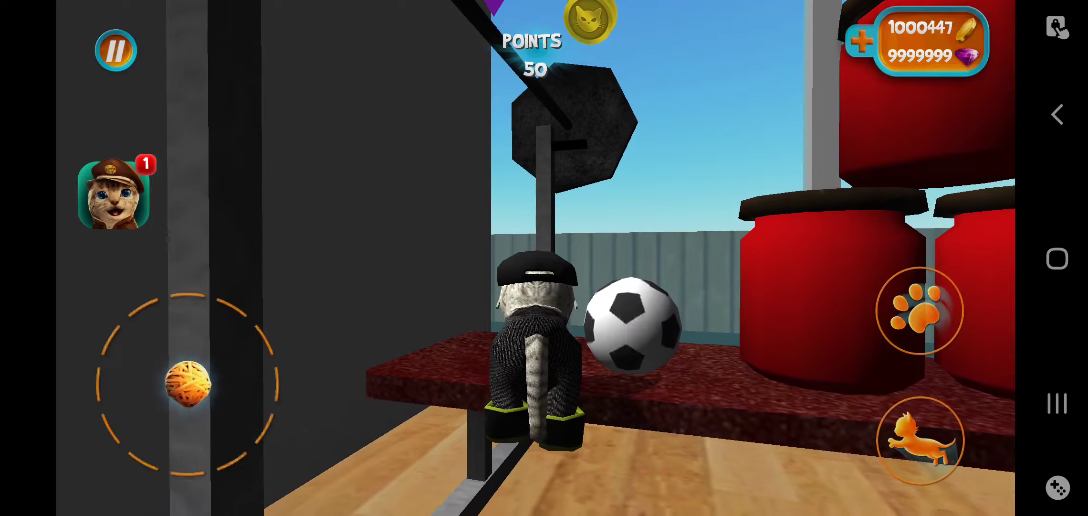
Step: Kick the football and knock the basketball and vitamins around the gym
mouse_move(216, 318)
mouse_down()
mouse_move(188, 383)
mouse_move(238, 379)
mouse_move(218, 315)
mouse_move(183, 443)
mouse_up()
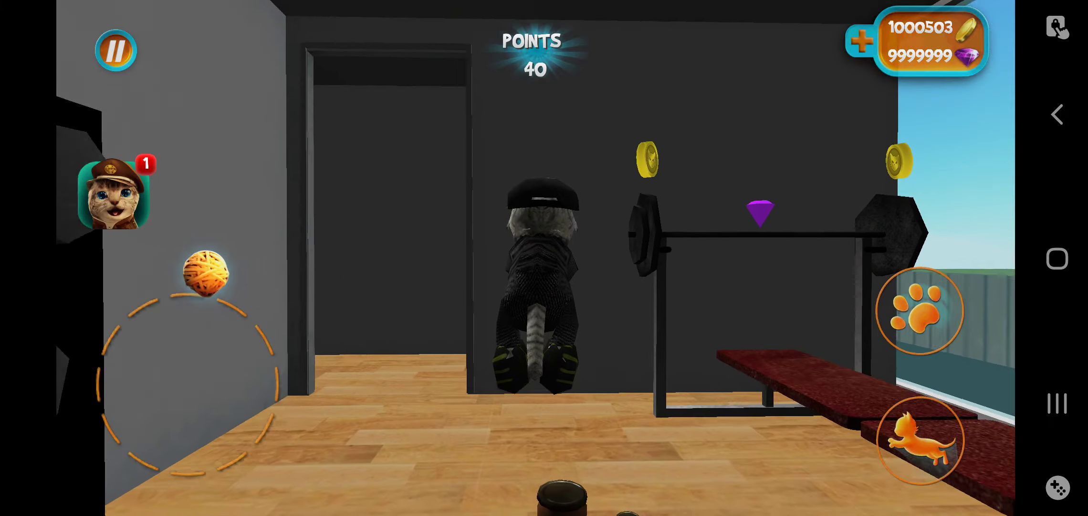
drag(206, 272, 300, 370)
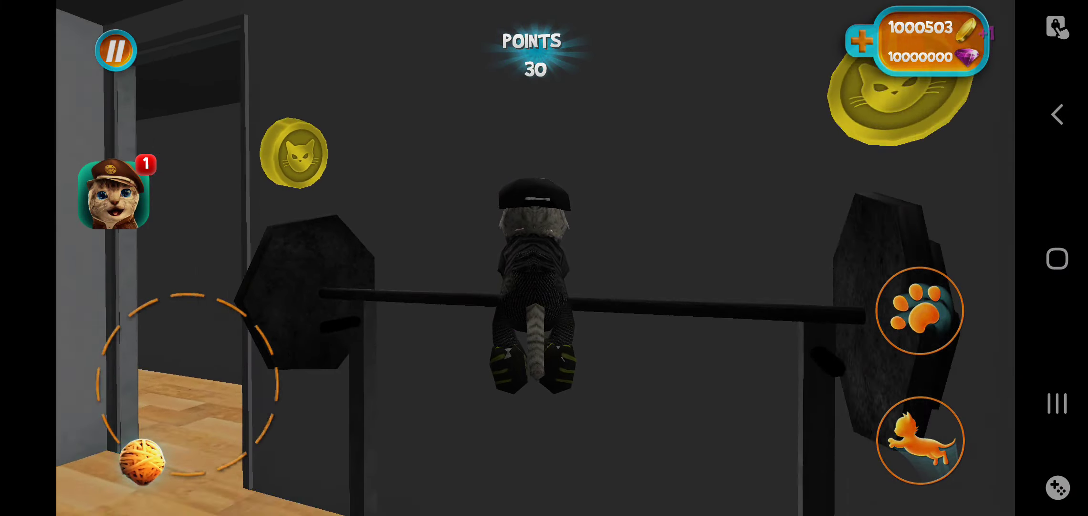
mouse_move(142, 460)
mouse_down()
mouse_move(161, 287)
mouse_move(284, 437)
mouse_move(298, 382)
mouse_move(131, 286)
mouse_move(294, 413)
mouse_move(298, 379)
mouse_move(214, 253)
mouse_move(195, 280)
mouse_move(119, 292)
mouse_move(90, 437)
mouse_up()
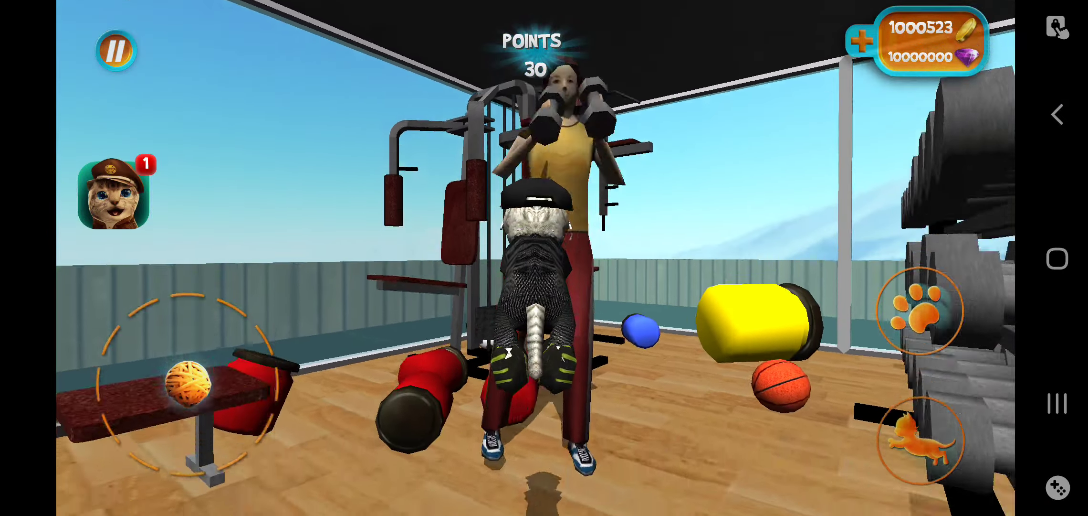
Step: Scatter the pool table's red cups, soda and cola, reaching Cola x6 and 2075 points
mouse_move(188, 382)
mouse_down()
mouse_move(76, 389)
mouse_move(105, 307)
mouse_move(139, 280)
mouse_move(297, 360)
mouse_move(212, 267)
mouse_move(141, 282)
mouse_move(119, 335)
mouse_move(77, 377)
mouse_move(138, 284)
mouse_move(267, 462)
mouse_move(153, 275)
mouse_move(185, 467)
mouse_move(245, 315)
mouse_up()
mouse_move(182, 298)
mouse_down()
mouse_move(275, 438)
mouse_move(212, 267)
mouse_move(236, 417)
mouse_move(203, 289)
mouse_move(246, 287)
mouse_move(224, 479)
mouse_move(216, 274)
mouse_move(156, 462)
mouse_move(229, 280)
mouse_move(119, 463)
mouse_move(78, 403)
mouse_move(80, 333)
mouse_move(252, 433)
mouse_move(116, 292)
mouse_move(224, 437)
mouse_up()
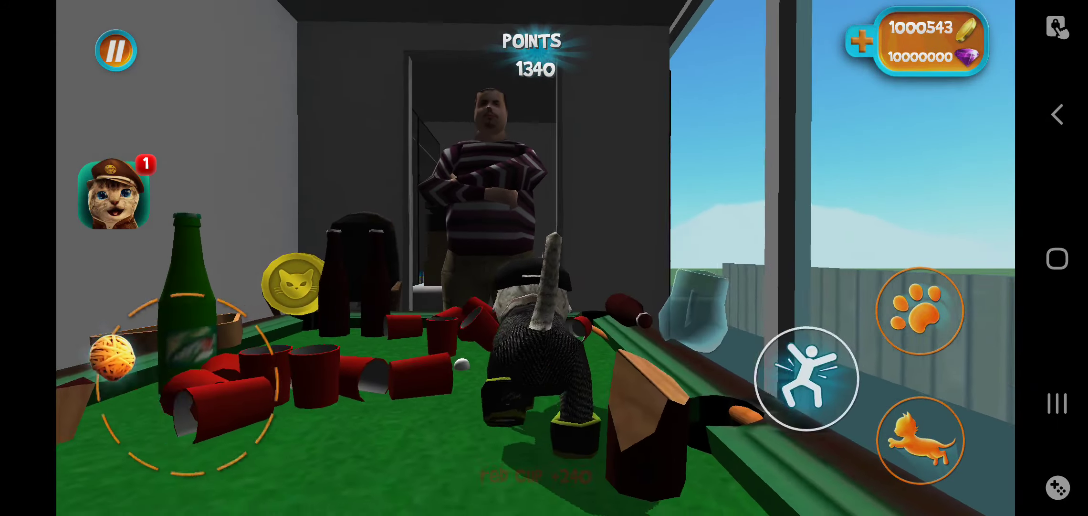
mouse_move(111, 356)
mouse_down()
mouse_move(119, 292)
mouse_move(273, 451)
mouse_move(144, 280)
mouse_move(169, 471)
mouse_up()
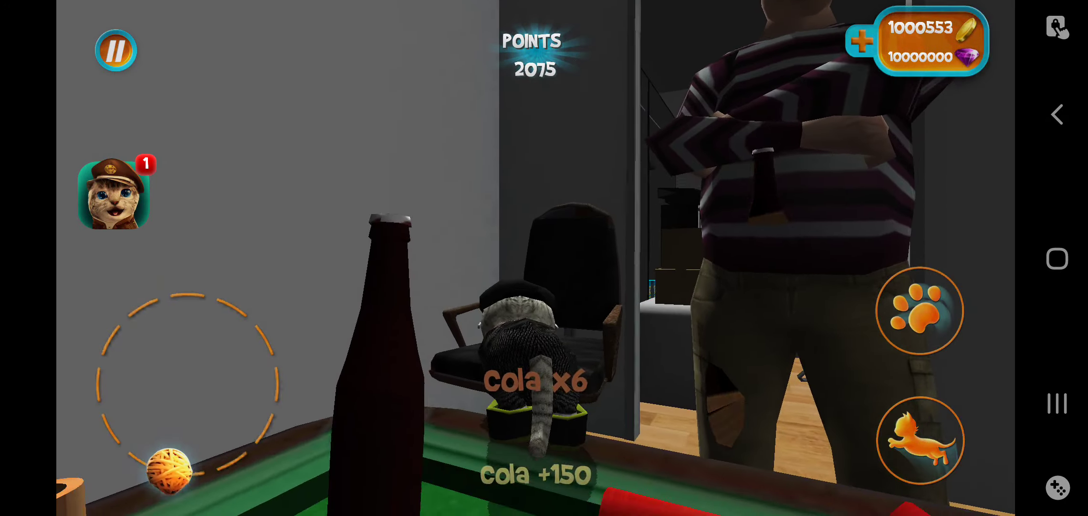
Step: Smash the cola bottles for the Break for Cola bonus and reach the ironing board
drag(134, 298, 214, 445)
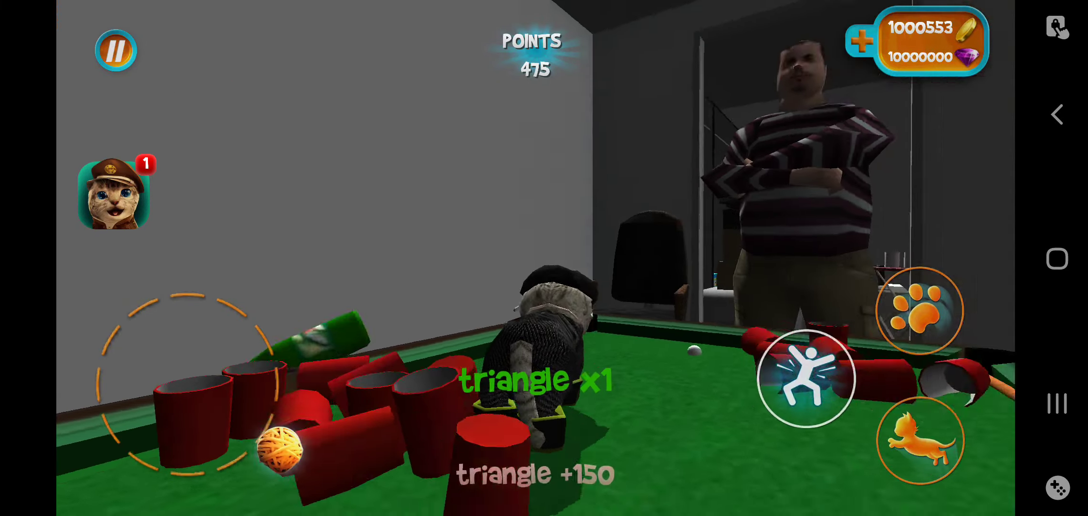
mouse_move(280, 448)
mouse_down()
mouse_move(286, 439)
mouse_move(73, 396)
mouse_move(219, 275)
mouse_move(183, 270)
mouse_move(155, 474)
mouse_move(97, 389)
mouse_move(188, 383)
mouse_up()
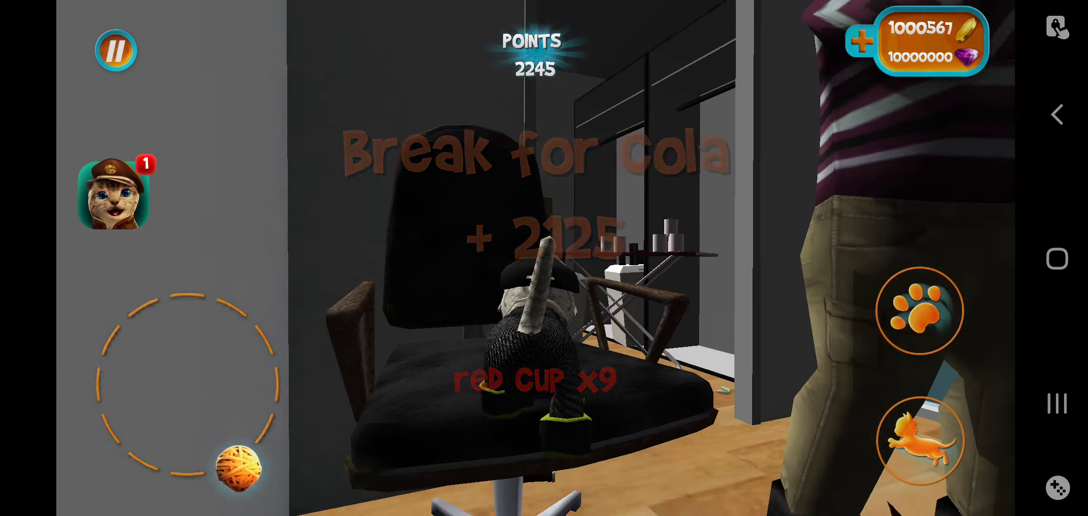
mouse_move(238, 467)
mouse_down()
mouse_move(223, 306)
mouse_move(146, 277)
mouse_move(174, 283)
mouse_up()
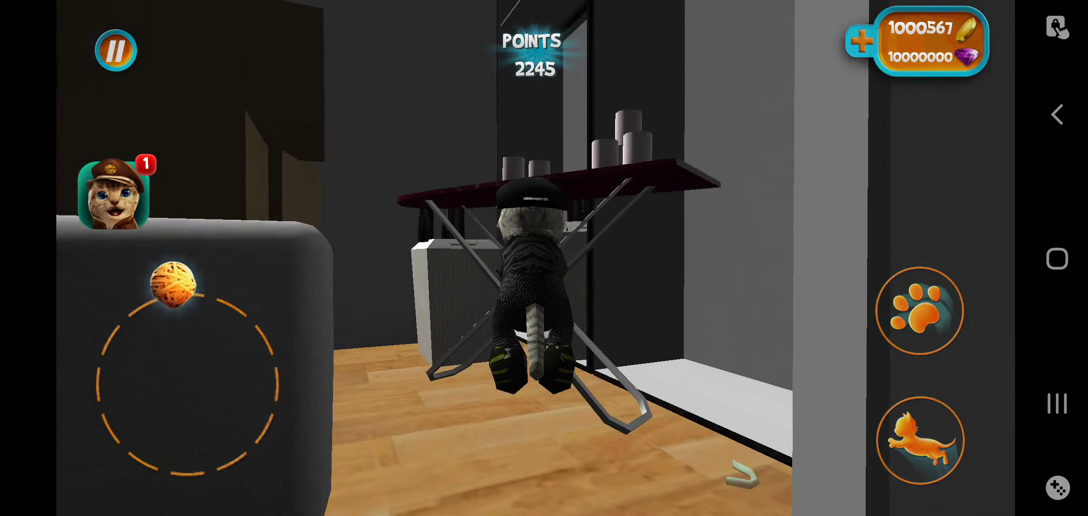
mouse_move(106, 392)
mouse_down()
mouse_move(122, 353)
mouse_move(246, 396)
mouse_move(297, 382)
mouse_move(108, 305)
mouse_move(121, 291)
mouse_move(113, 339)
mouse_up()
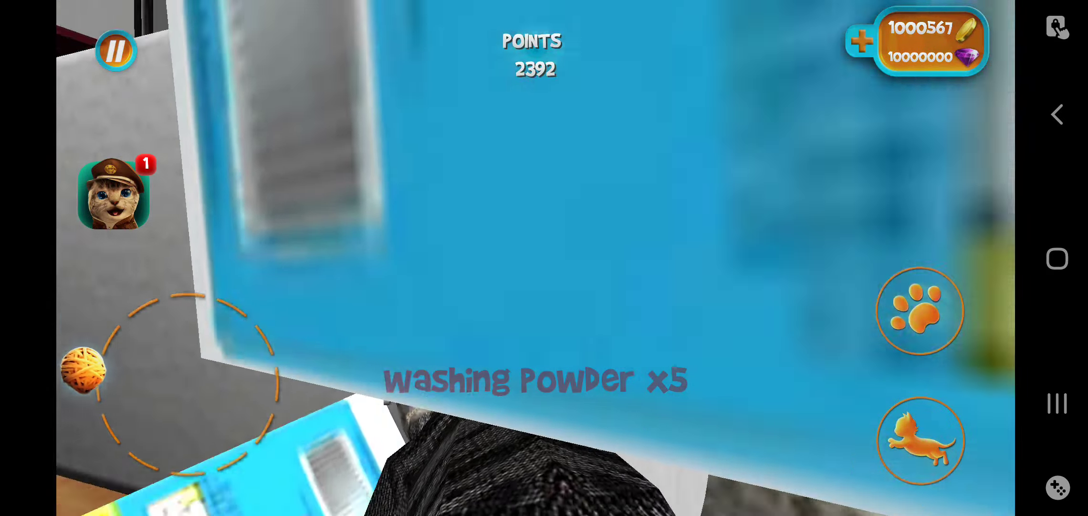
Step: Climb onto the box and topple the washing powder and deodorant cans, reaching 3834 points
mouse_move(83, 370)
mouse_down()
mouse_move(114, 316)
mouse_move(255, 294)
mouse_up()
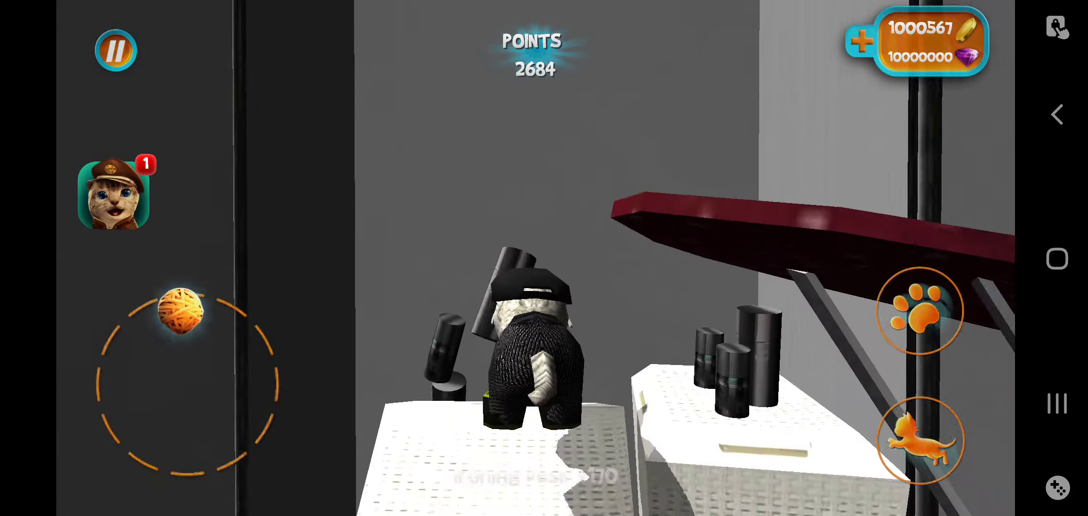
mouse_move(181, 311)
mouse_down()
mouse_move(223, 459)
mouse_move(152, 276)
mouse_up()
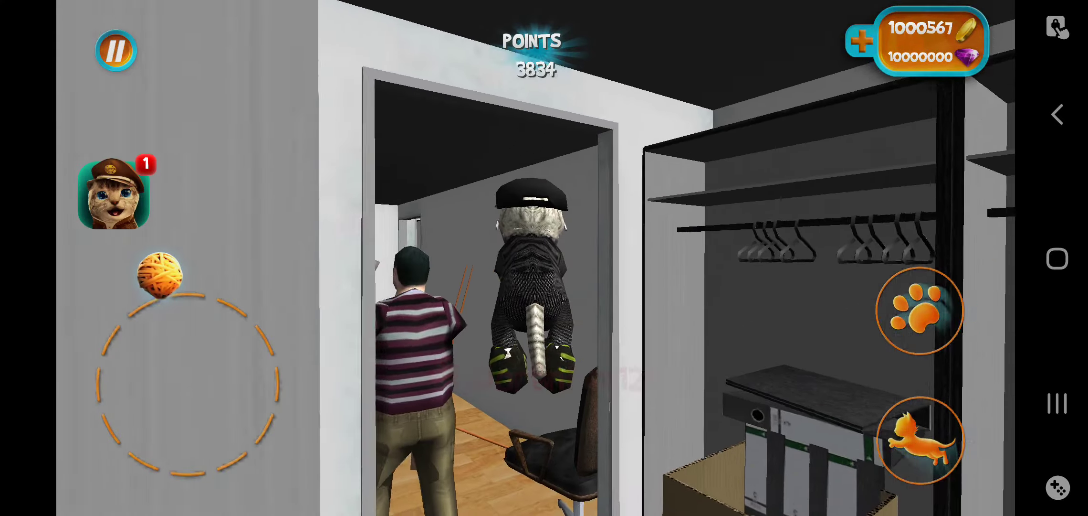
drag(160, 274, 199, 270)
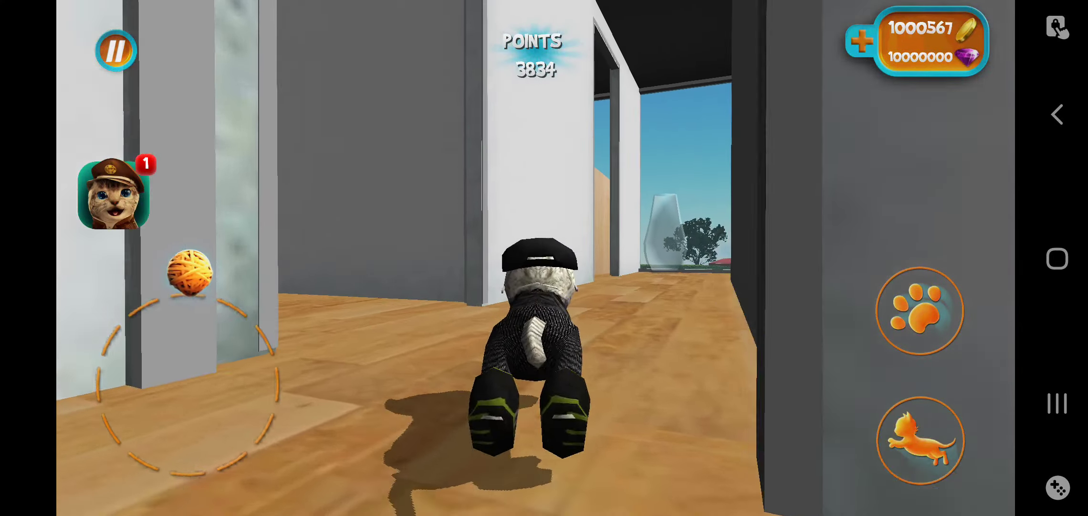
Step: Walk the cat through the gym to the garden door, grabbing a book for 10 points
mouse_move(189, 270)
mouse_down()
mouse_move(97, 324)
mouse_move(173, 345)
mouse_up()
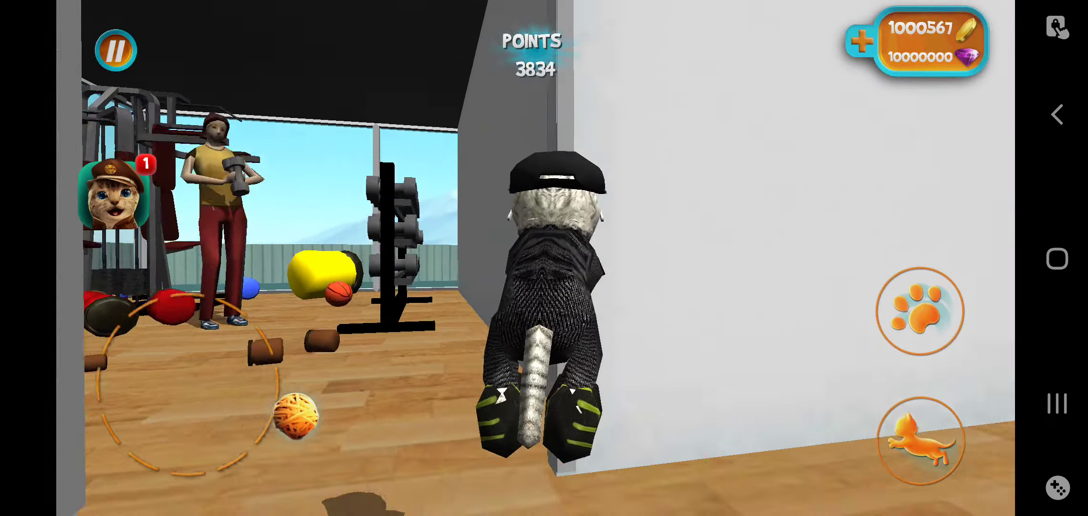
drag(295, 415, 239, 284)
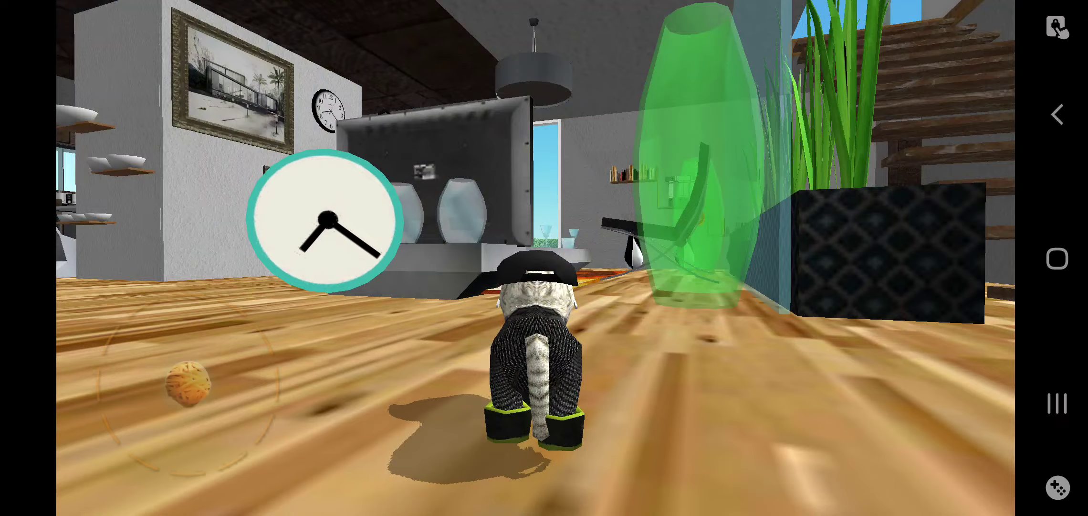
mouse_move(146, 442)
mouse_down()
mouse_move(205, 272)
mouse_move(170, 267)
mouse_move(122, 292)
mouse_move(205, 274)
mouse_up()
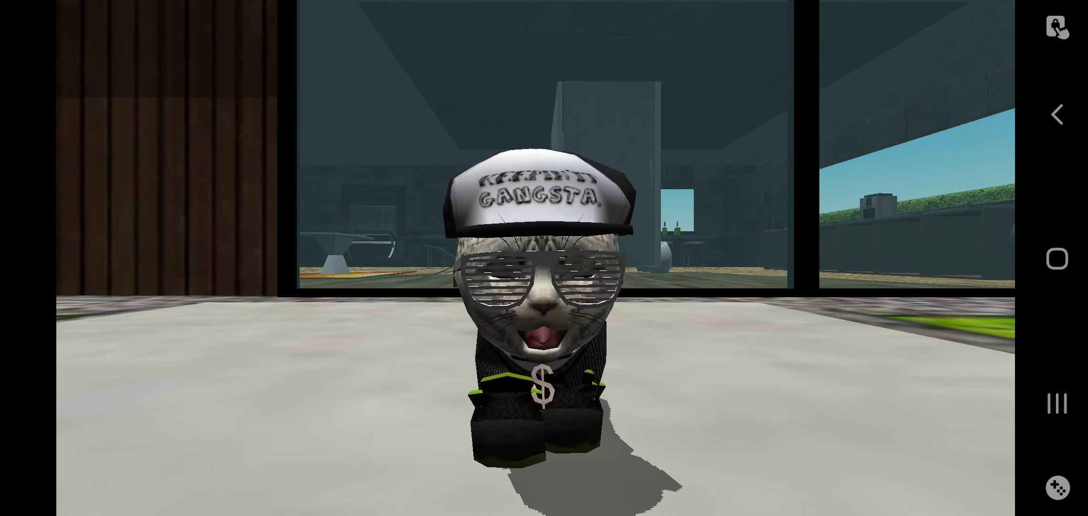
Step: Eat from the red bowl at the poolside and knock over the soda bottles
click(187, 385)
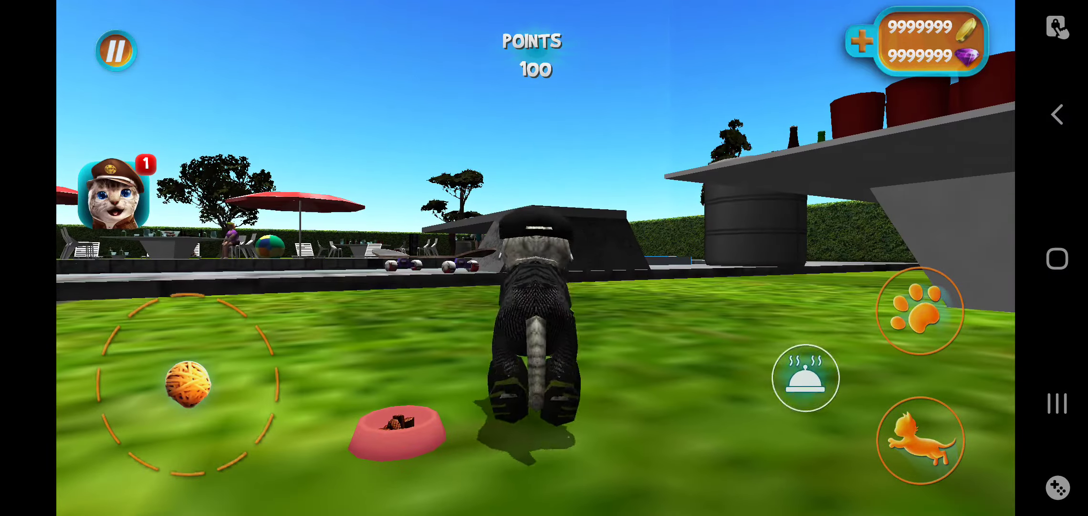
click(806, 378)
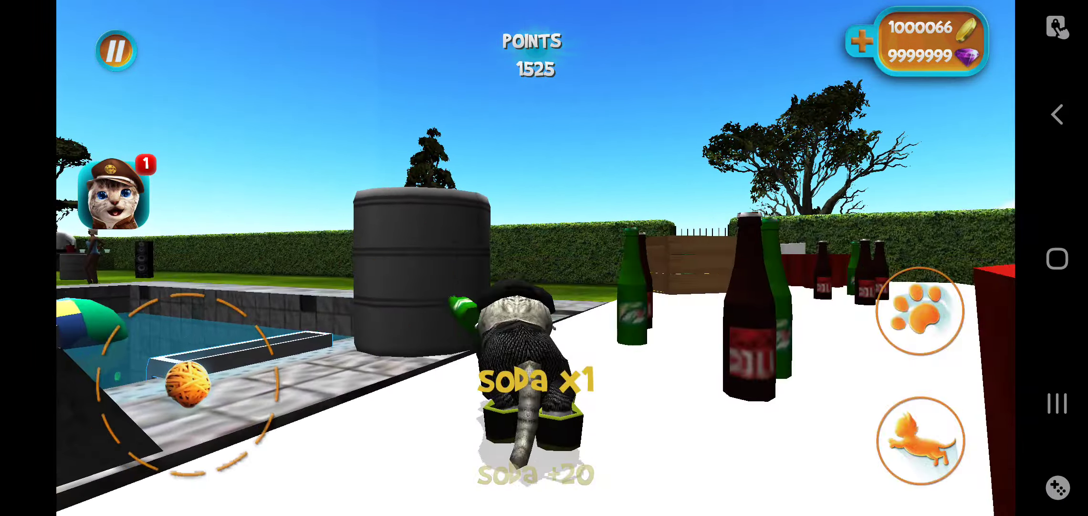
mouse_move(258, 323)
mouse_down()
mouse_move(116, 289)
mouse_move(155, 276)
mouse_move(189, 447)
mouse_move(184, 316)
mouse_move(197, 408)
mouse_up()
Step: Smash more items by the tank, crate and house, winning a bonus
mouse_move(163, 291)
mouse_down()
mouse_move(176, 272)
mouse_move(73, 360)
mouse_move(185, 384)
mouse_move(103, 451)
mouse_move(146, 297)
mouse_move(141, 216)
mouse_move(202, 455)
mouse_move(185, 268)
mouse_move(136, 335)
mouse_move(158, 450)
mouse_move(80, 412)
mouse_move(92, 318)
mouse_move(151, 243)
mouse_move(297, 462)
mouse_move(176, 268)
mouse_move(231, 462)
mouse_move(98, 378)
mouse_move(250, 306)
mouse_move(150, 199)
mouse_up()
mouse_move(188, 378)
mouse_down()
mouse_move(272, 462)
mouse_move(224, 267)
mouse_move(146, 273)
mouse_move(211, 270)
mouse_move(204, 493)
mouse_move(109, 437)
mouse_move(168, 272)
mouse_up()
mouse_move(274, 454)
mouse_down()
mouse_move(279, 335)
mouse_move(205, 265)
mouse_move(204, 419)
mouse_move(277, 185)
mouse_move(138, 457)
mouse_move(136, 292)
mouse_move(134, 464)
mouse_move(97, 348)
mouse_move(187, 382)
mouse_move(101, 350)
mouse_up()
mouse_move(300, 384)
mouse_down()
mouse_move(213, 287)
mouse_move(226, 282)
mouse_move(179, 267)
mouse_move(163, 274)
mouse_move(160, 479)
mouse_move(77, 414)
mouse_move(226, 214)
mouse_move(163, 274)
mouse_move(231, 486)
mouse_move(243, 479)
mouse_move(192, 272)
mouse_move(223, 469)
mouse_move(188, 383)
mouse_up()
Step: Climb onto the pool-side ledge and drop into the pool
mouse_move(166, 342)
mouse_down()
mouse_move(116, 374)
mouse_move(187, 382)
mouse_move(153, 267)
mouse_move(177, 271)
mouse_move(297, 397)
mouse_move(119, 224)
mouse_move(133, 462)
mouse_move(176, 278)
mouse_move(253, 348)
mouse_move(231, 212)
mouse_move(294, 416)
mouse_move(293, 356)
mouse_up()
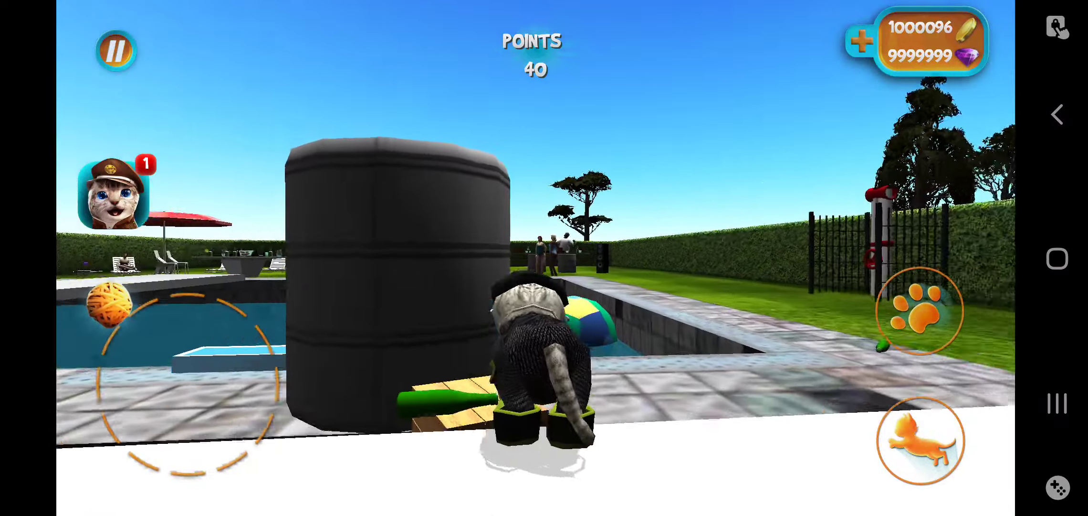
mouse_move(109, 303)
mouse_down()
mouse_move(116, 292)
mouse_move(146, 414)
mouse_move(235, 275)
mouse_move(253, 292)
mouse_move(240, 285)
mouse_up()
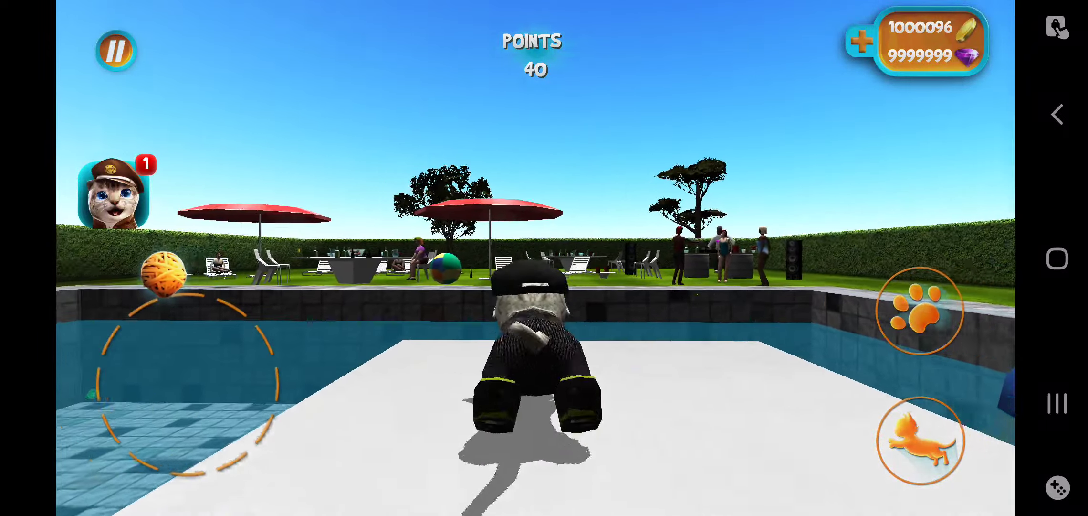
mouse_move(164, 273)
mouse_down()
mouse_move(212, 275)
mouse_move(170, 267)
mouse_move(194, 260)
mouse_move(184, 268)
mouse_move(263, 301)
mouse_move(187, 260)
mouse_move(186, 272)
mouse_move(199, 263)
mouse_move(195, 275)
mouse_move(190, 267)
mouse_move(230, 279)
mouse_move(170, 268)
mouse_move(189, 260)
mouse_move(171, 266)
mouse_up()
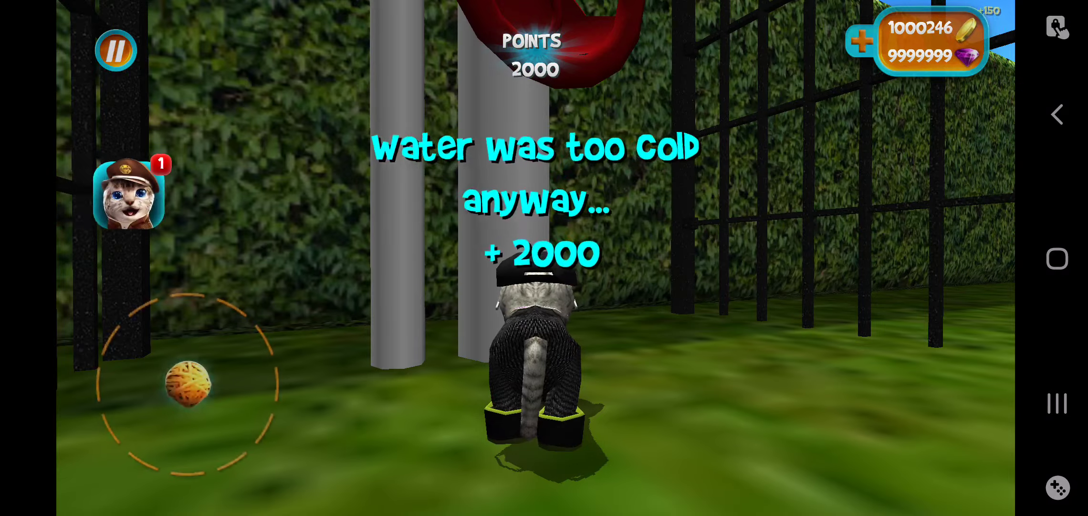
Step: Roam the party lawn among the guests, then walk back into the pool
mouse_move(182, 382)
mouse_down()
mouse_move(77, 408)
mouse_move(77, 365)
mouse_move(127, 313)
mouse_move(236, 360)
mouse_move(243, 292)
mouse_up()
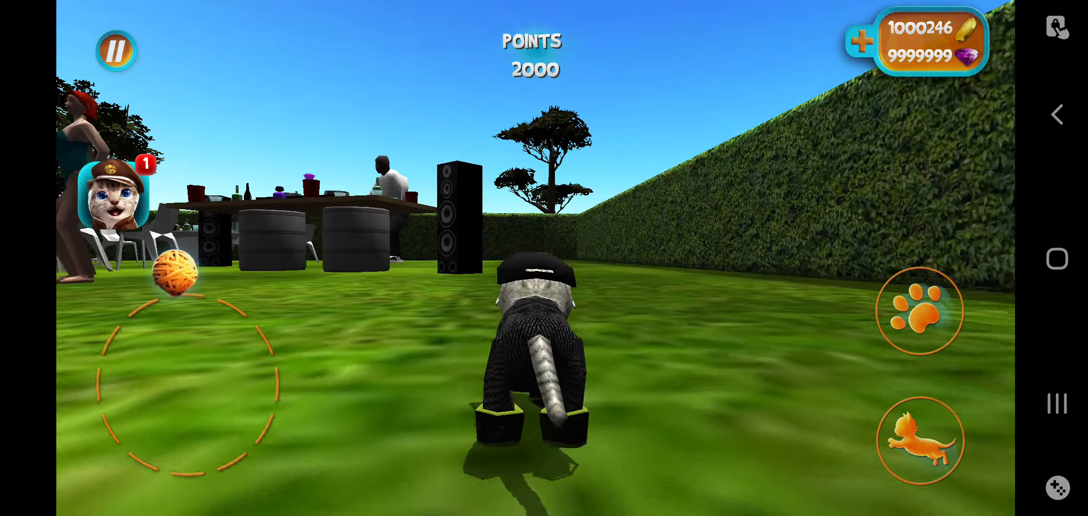
mouse_move(239, 283)
mouse_down()
mouse_move(204, 265)
mouse_move(114, 298)
mouse_move(184, 269)
mouse_move(252, 289)
mouse_move(292, 343)
mouse_move(263, 304)
mouse_move(176, 271)
mouse_move(190, 271)
mouse_move(288, 435)
mouse_up()
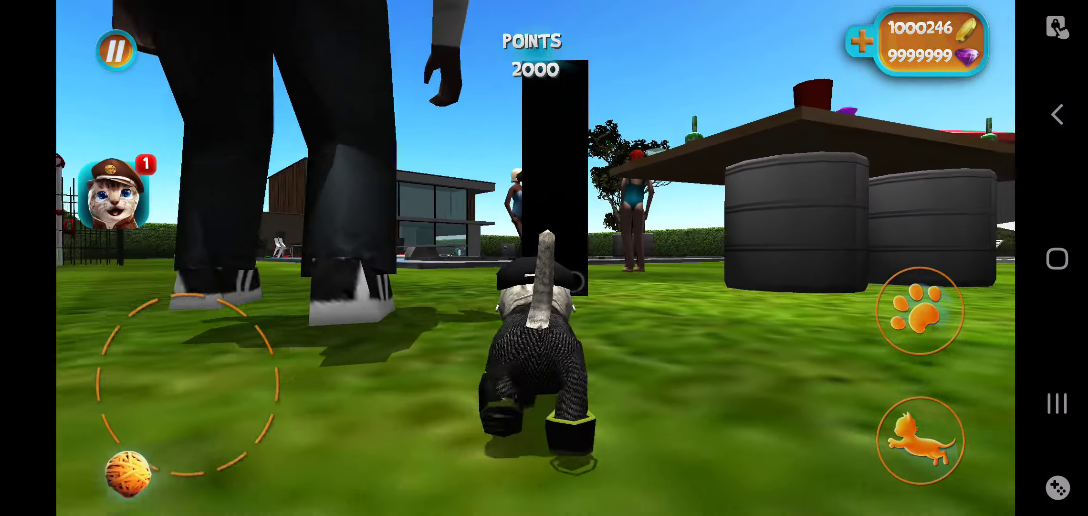
mouse_move(128, 473)
mouse_down()
mouse_move(136, 284)
mouse_move(212, 267)
mouse_move(150, 267)
mouse_move(164, 273)
mouse_up()
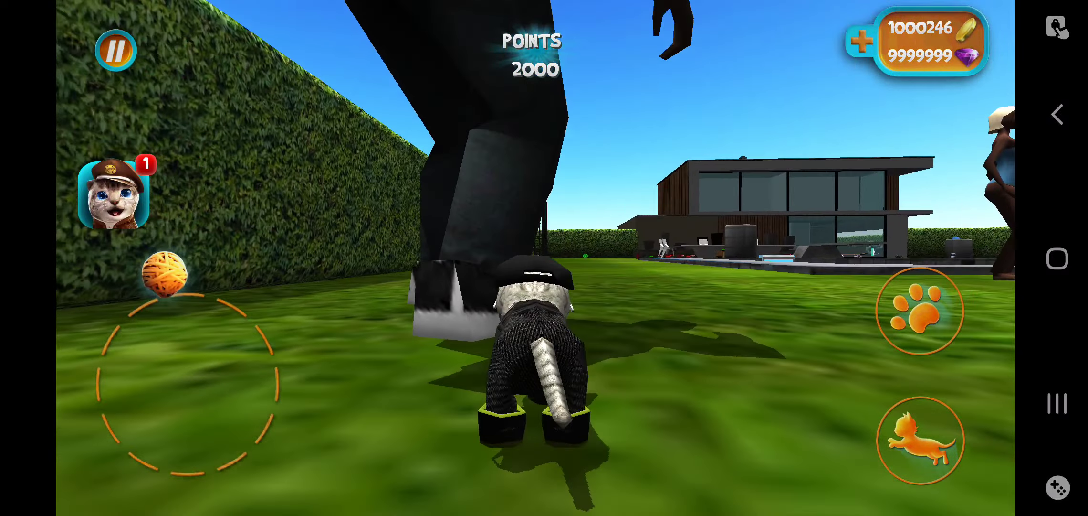
mouse_move(236, 281)
mouse_down()
mouse_move(280, 445)
mouse_move(136, 468)
mouse_move(181, 271)
mouse_up()
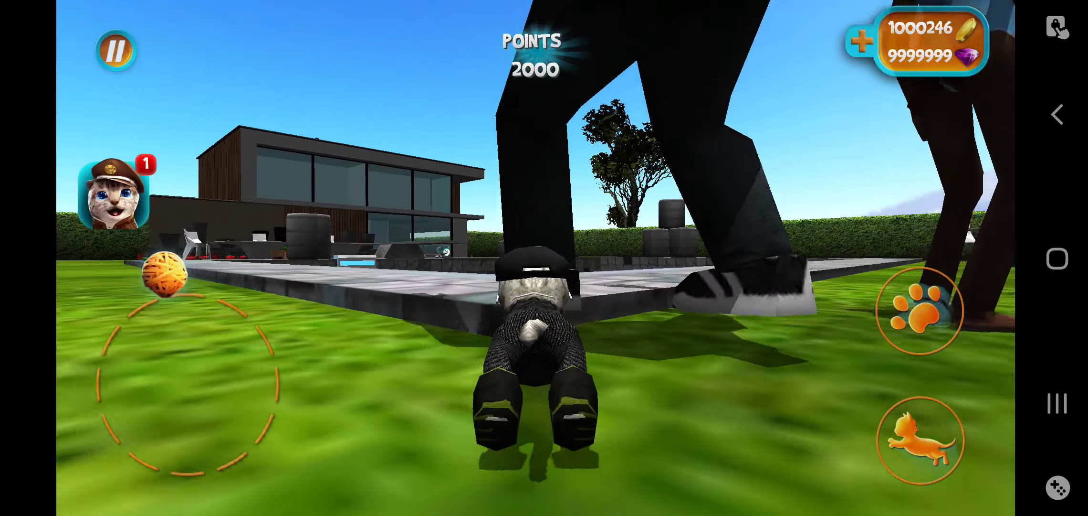
mouse_move(164, 273)
mouse_down()
mouse_move(201, 476)
mouse_move(284, 346)
mouse_move(134, 284)
mouse_move(161, 273)
mouse_move(255, 433)
mouse_move(139, 285)
mouse_move(111, 295)
mouse_move(167, 274)
mouse_up()
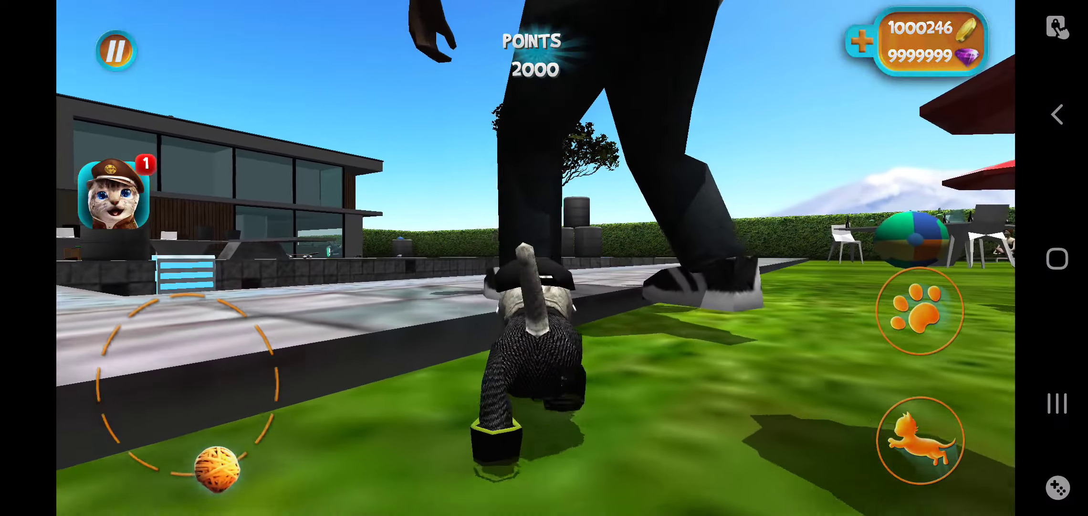
mouse_move(217, 468)
mouse_down()
mouse_move(253, 289)
mouse_move(136, 284)
mouse_move(78, 409)
mouse_move(134, 288)
mouse_up()
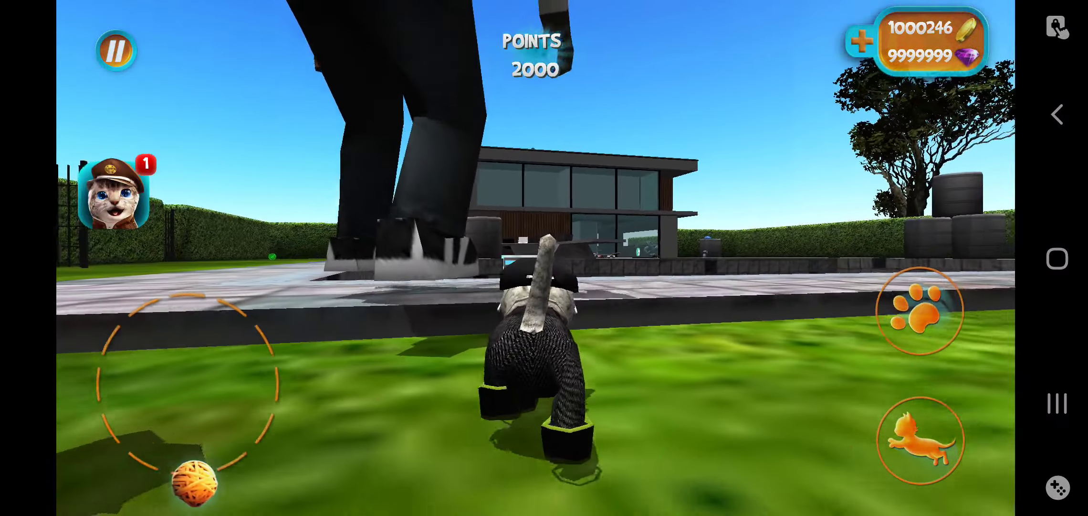
mouse_move(189, 479)
mouse_down()
mouse_move(160, 274)
mouse_move(292, 431)
mouse_move(121, 469)
mouse_move(122, 322)
mouse_up()
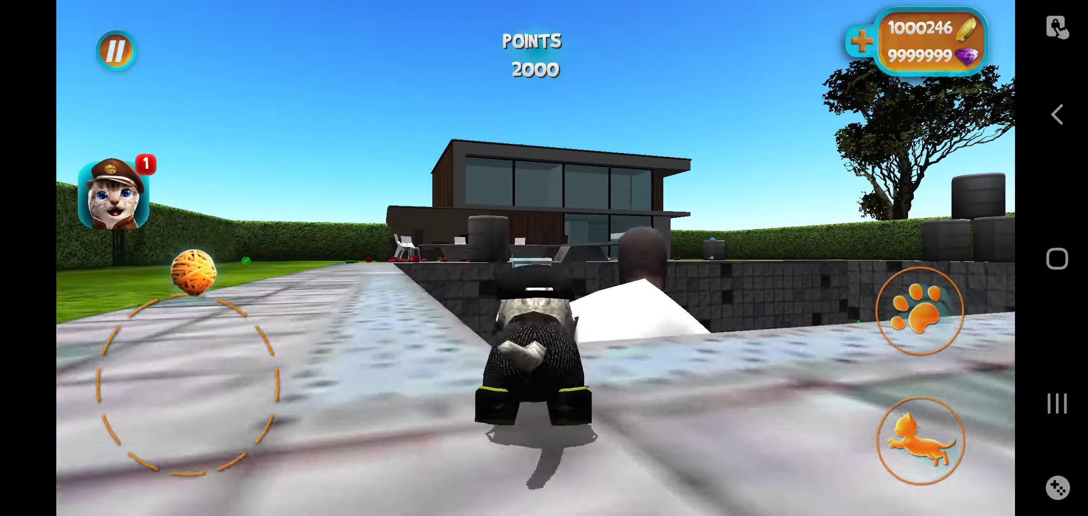
drag(223, 363, 257, 297)
Step: Hit the beach ball around the drained pool for the Water toys bonus
mouse_move(285, 330)
mouse_down()
mouse_move(281, 439)
mouse_move(247, 478)
mouse_move(162, 446)
mouse_up()
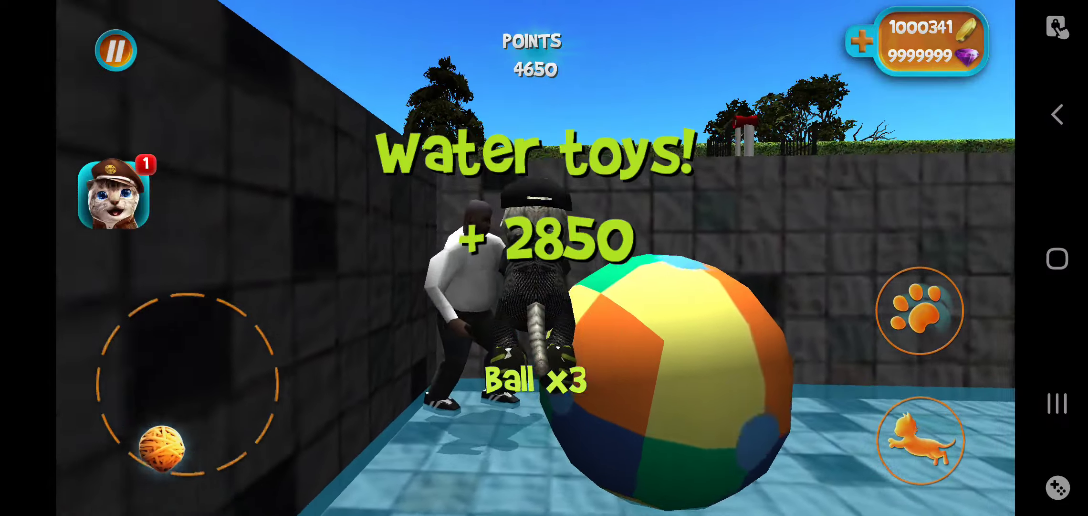
drag(204, 281, 251, 292)
drag(300, 383, 201, 405)
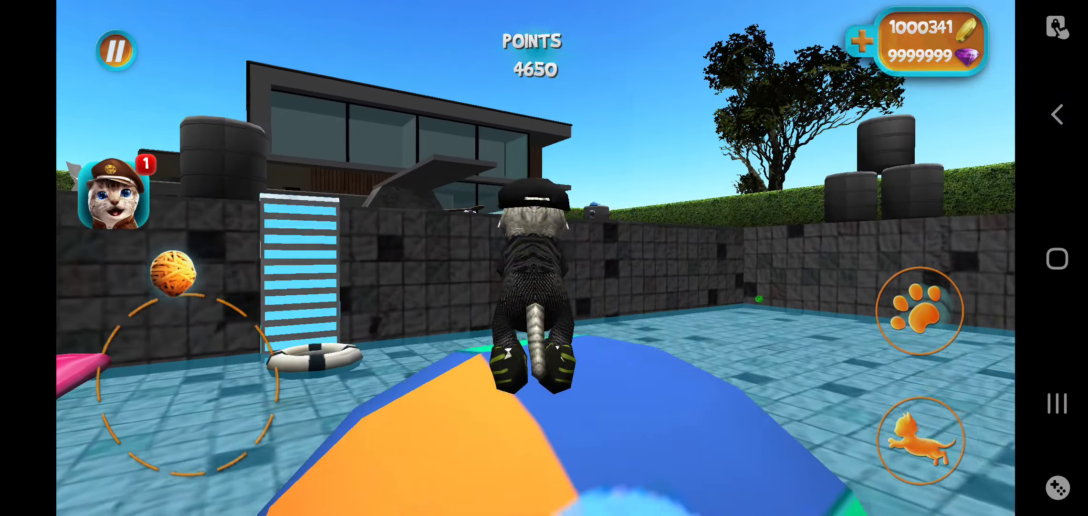
drag(172, 272, 224, 277)
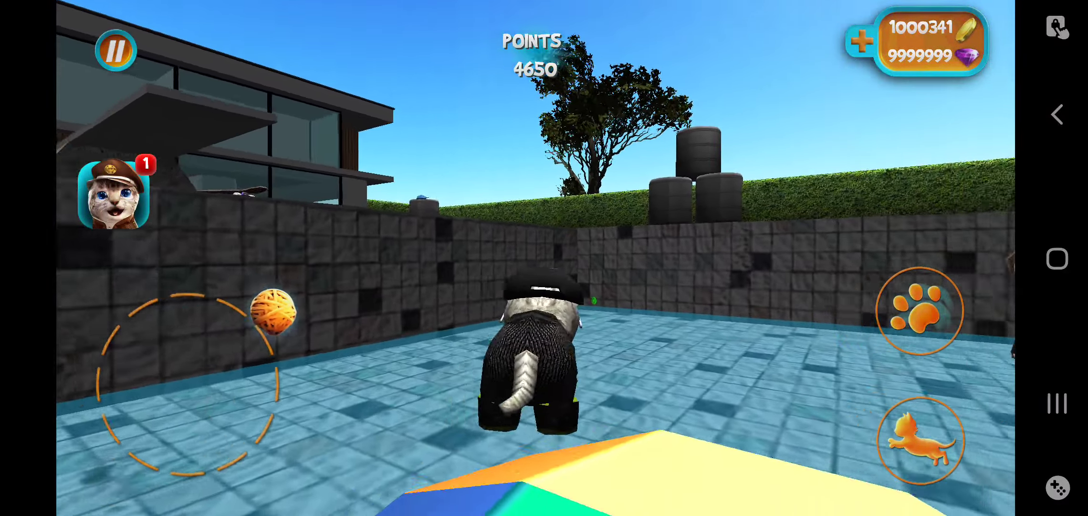
mouse_move(273, 312)
mouse_down()
mouse_move(301, 369)
mouse_move(294, 347)
mouse_up()
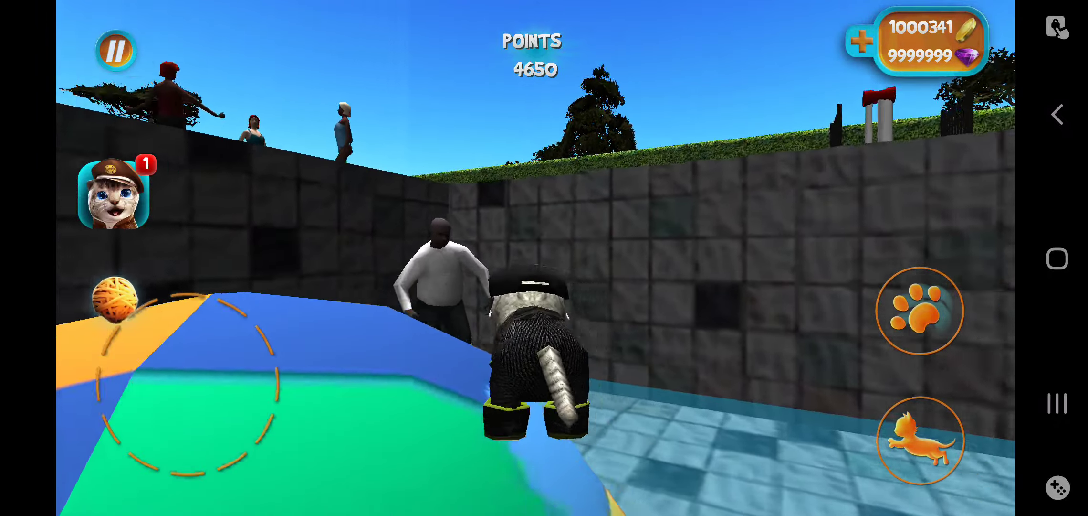
Step: Walk along the pool wall and up the ledge onto the patio lawn
mouse_move(123, 292)
mouse_down()
mouse_move(82, 338)
mouse_move(96, 317)
mouse_up()
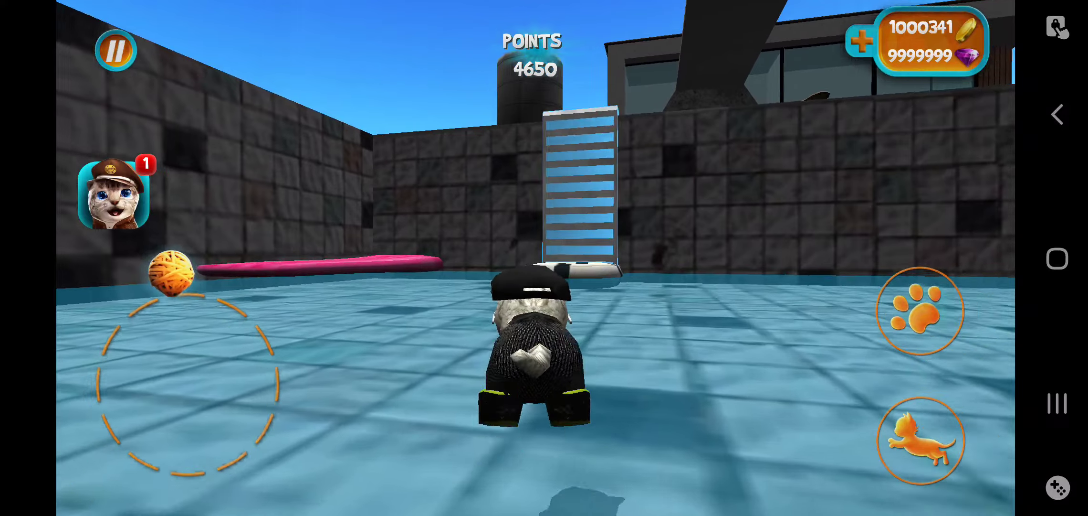
mouse_move(188, 270)
mouse_down()
mouse_move(200, 272)
mouse_move(170, 268)
mouse_move(76, 358)
mouse_move(79, 459)
mouse_move(198, 271)
mouse_move(157, 274)
mouse_up()
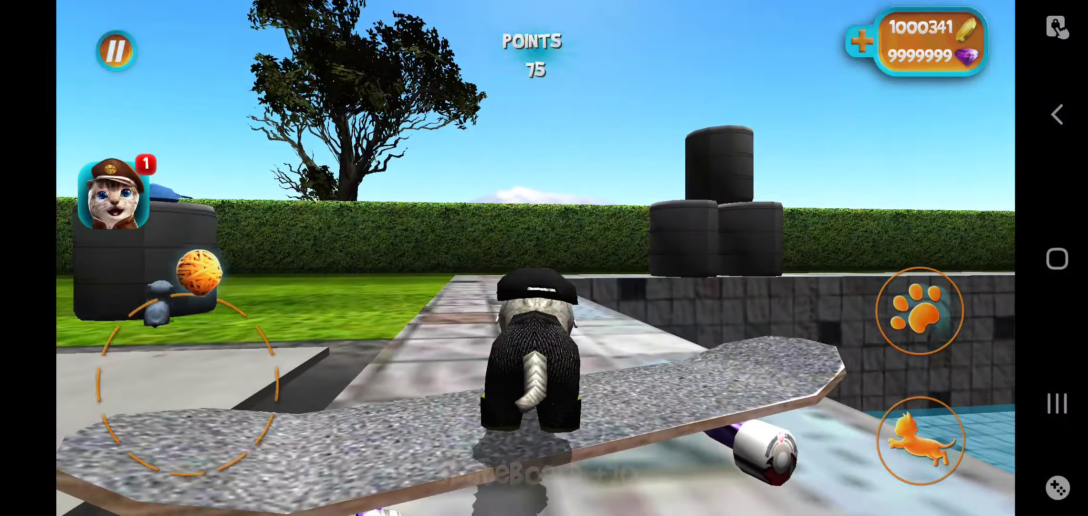
mouse_move(199, 271)
mouse_down()
mouse_move(224, 275)
mouse_move(195, 457)
mouse_move(178, 445)
mouse_move(146, 279)
mouse_move(219, 275)
mouse_move(212, 264)
mouse_move(189, 263)
mouse_move(270, 308)
mouse_move(182, 267)
mouse_move(219, 486)
mouse_move(272, 309)
mouse_move(120, 295)
mouse_up()
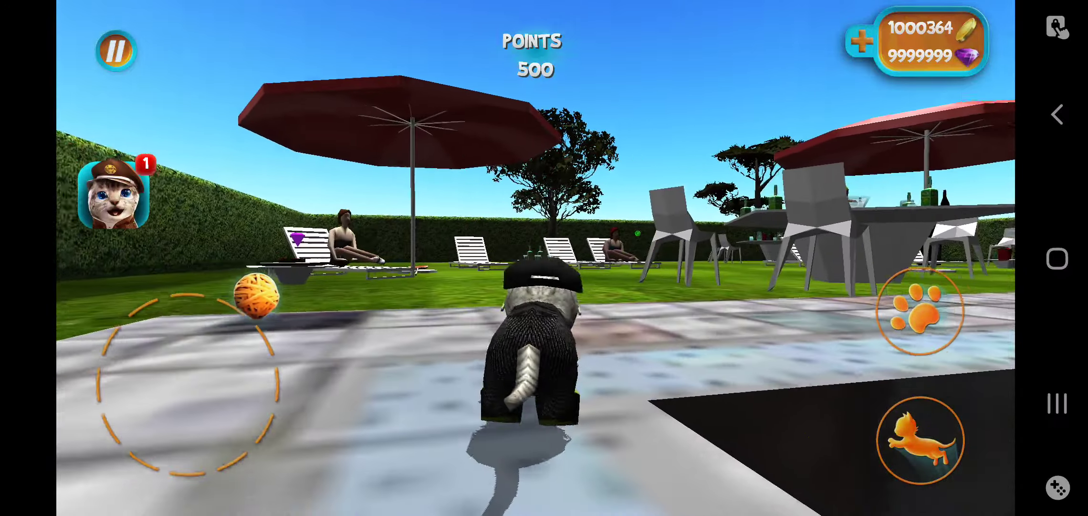
mouse_move(256, 293)
mouse_down()
mouse_move(107, 302)
mouse_move(153, 269)
mouse_move(207, 297)
mouse_move(214, 444)
mouse_up()
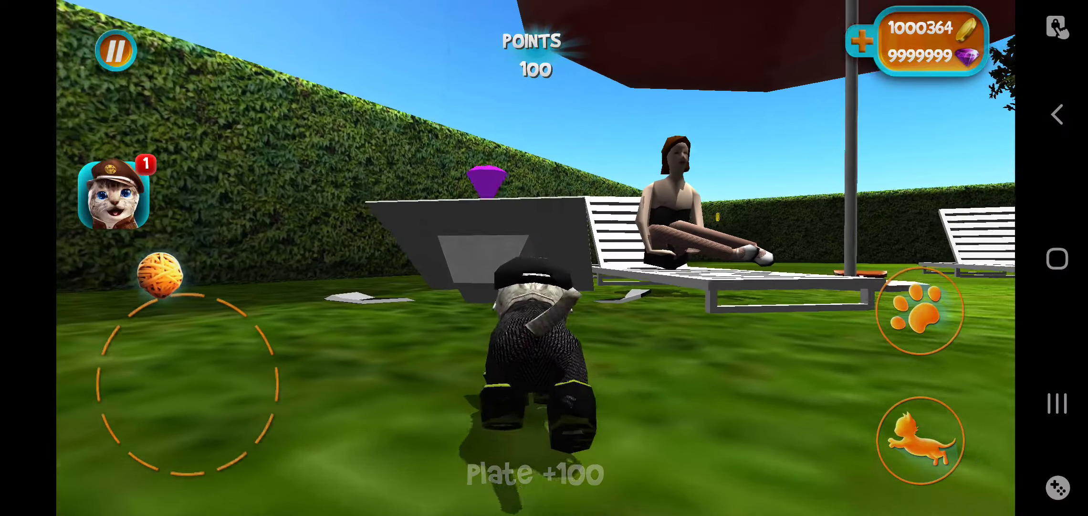
Step: Walk to the umbrella party table and start toppling its plate and bottles
mouse_move(159, 273)
mouse_down()
mouse_move(212, 315)
mouse_move(206, 445)
mouse_move(294, 348)
mouse_move(179, 271)
mouse_move(231, 284)
mouse_move(153, 341)
mouse_move(146, 311)
mouse_move(223, 394)
mouse_move(150, 275)
mouse_move(207, 457)
mouse_move(272, 338)
mouse_move(213, 281)
mouse_move(254, 291)
mouse_move(171, 272)
mouse_up()
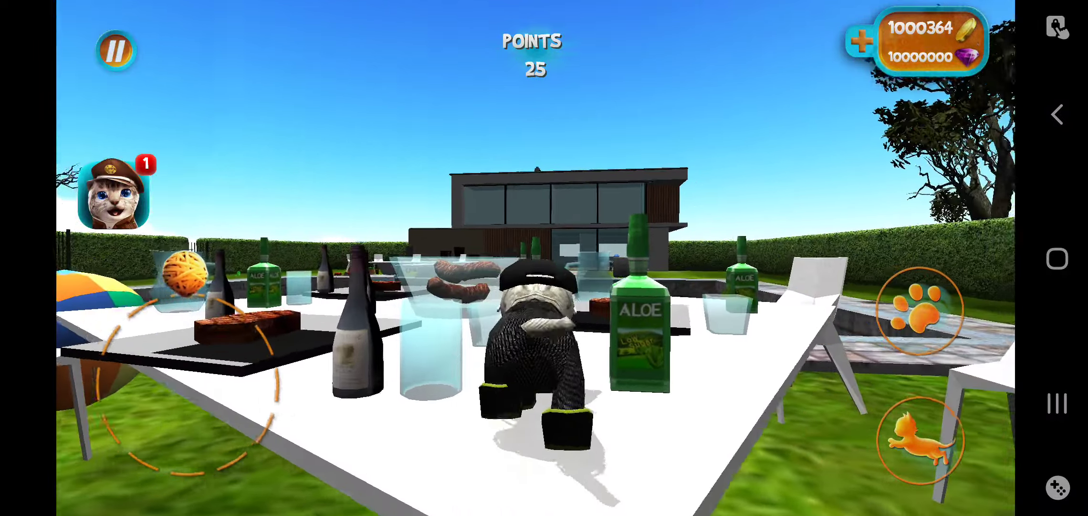
mouse_move(184, 272)
mouse_down()
mouse_move(77, 462)
mouse_move(102, 352)
mouse_move(170, 299)
mouse_move(79, 387)
mouse_move(133, 312)
mouse_move(100, 450)
mouse_move(87, 389)
mouse_move(224, 331)
mouse_move(174, 272)
mouse_up()
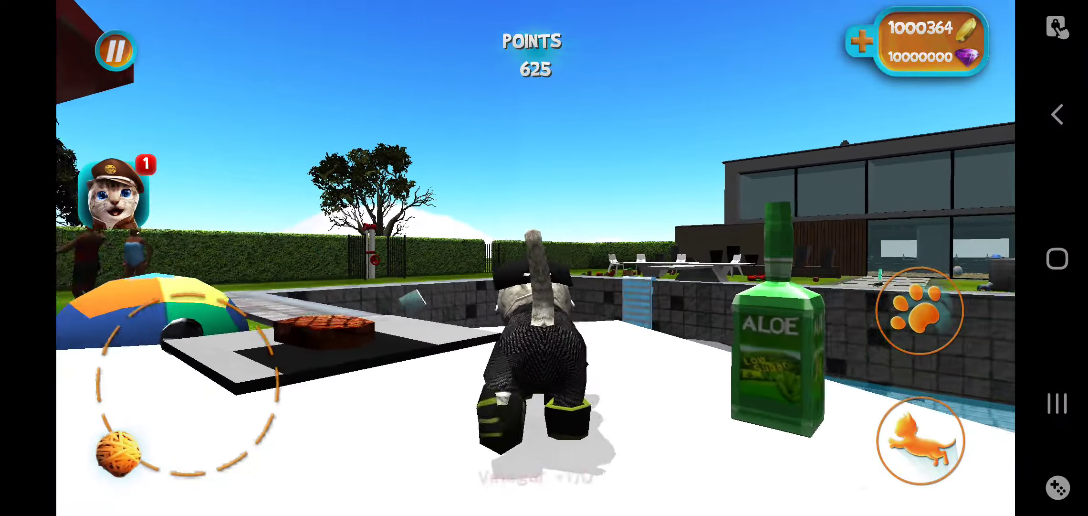
drag(119, 453, 157, 275)
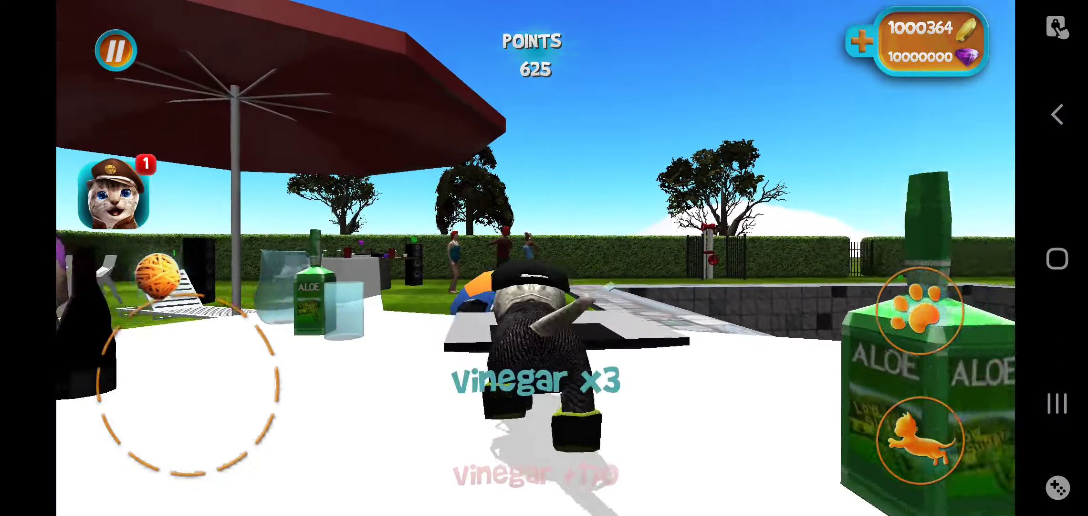
mouse_move(120, 436)
mouse_down()
mouse_move(173, 263)
mouse_move(150, 426)
mouse_move(91, 379)
mouse_move(236, 321)
mouse_move(162, 442)
mouse_move(114, 323)
mouse_up()
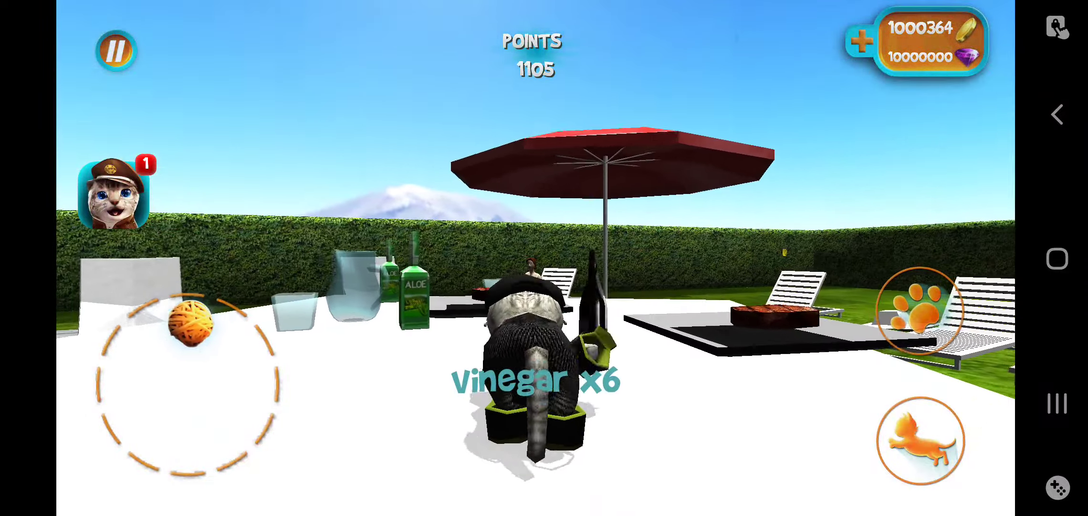
Step: Smash the aloe, vinegar and glasses for the That wasn't me +2000 bonus
mouse_move(211, 272)
mouse_down()
mouse_move(122, 289)
mouse_move(76, 455)
mouse_move(281, 387)
mouse_up()
mouse_move(116, 298)
mouse_down()
mouse_move(212, 195)
mouse_move(150, 427)
mouse_move(73, 355)
mouse_move(192, 308)
mouse_up()
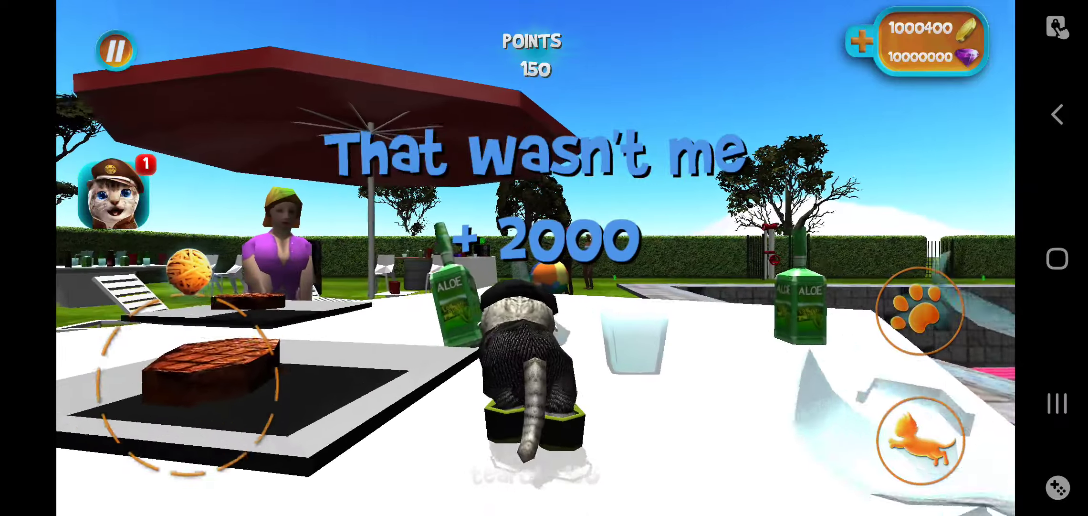
mouse_move(189, 270)
mouse_down()
mouse_move(76, 392)
mouse_move(116, 326)
mouse_move(243, 304)
mouse_move(166, 274)
mouse_move(284, 437)
mouse_move(175, 267)
mouse_move(272, 360)
mouse_move(109, 303)
mouse_up()
mouse_move(105, 438)
mouse_down()
mouse_move(187, 382)
mouse_move(187, 295)
mouse_move(219, 284)
mouse_move(195, 299)
mouse_up()
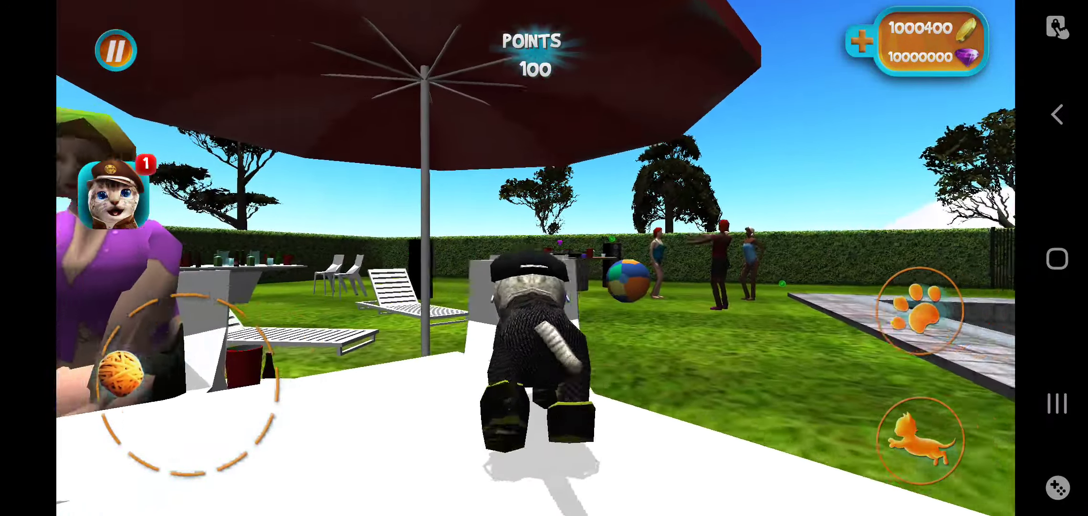
mouse_move(120, 372)
mouse_down()
mouse_move(212, 267)
mouse_move(114, 318)
mouse_move(213, 272)
mouse_move(163, 274)
mouse_up()
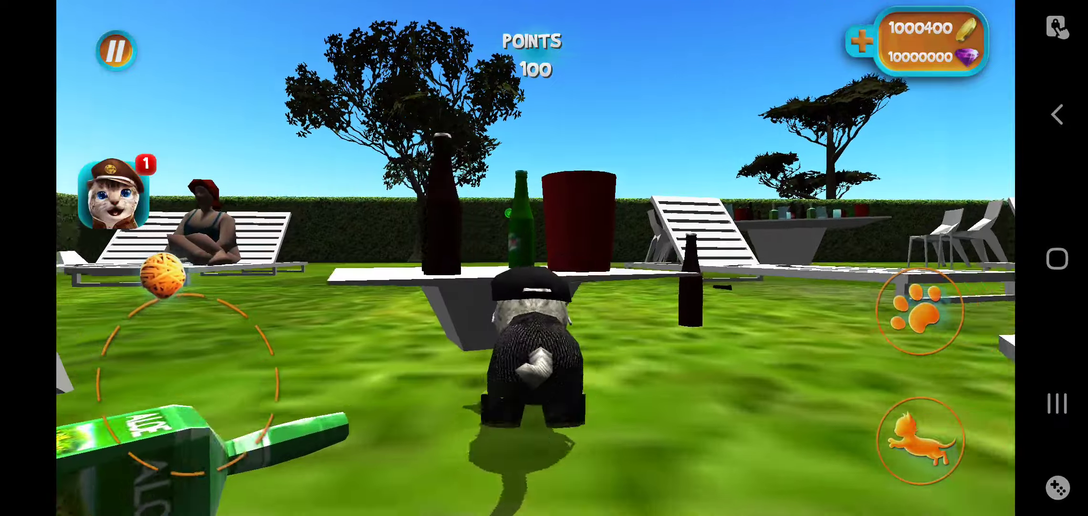
mouse_move(202, 413)
mouse_down()
mouse_move(213, 280)
mouse_move(189, 271)
mouse_up()
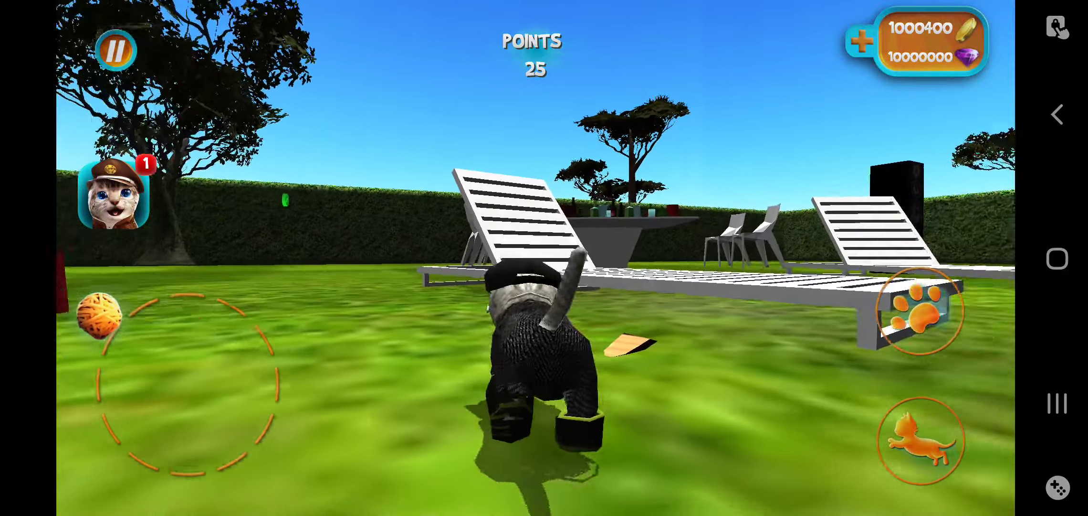
Step: Climb onto the drinks table and topple the teapot, cola, aloe and glasses
mouse_move(99, 314)
mouse_down()
mouse_move(170, 263)
mouse_move(227, 280)
mouse_move(217, 276)
mouse_up()
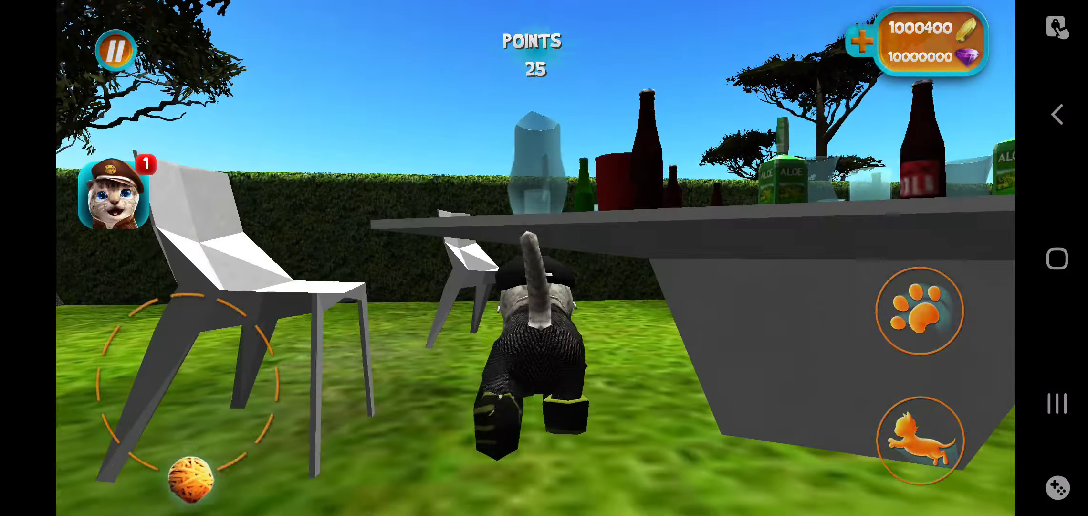
drag(190, 479, 181, 271)
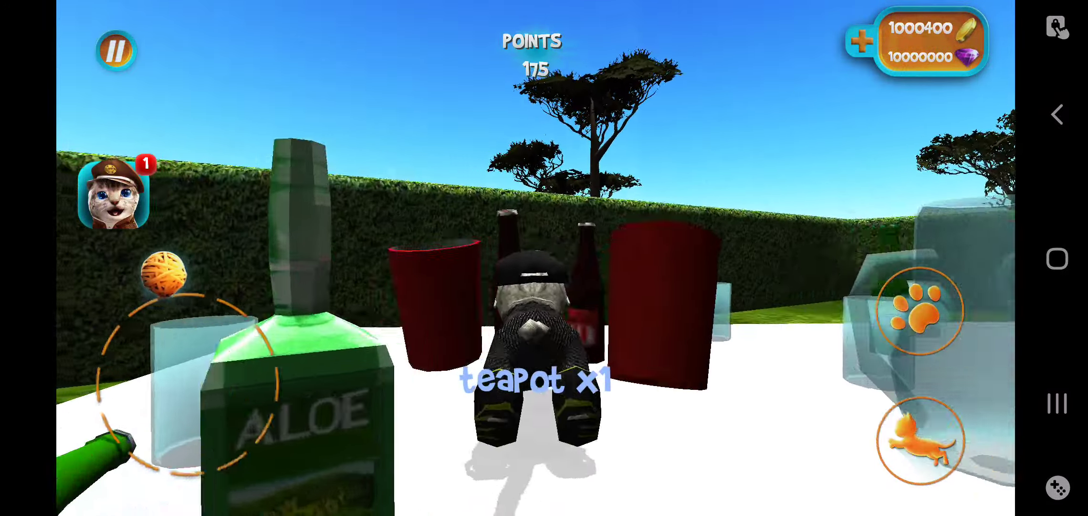
mouse_move(164, 272)
mouse_down()
mouse_move(165, 462)
mouse_move(199, 489)
mouse_move(219, 284)
mouse_move(182, 272)
mouse_move(192, 484)
mouse_move(76, 382)
mouse_move(143, 340)
mouse_move(141, 291)
mouse_move(111, 445)
mouse_move(170, 258)
mouse_move(203, 281)
mouse_move(195, 486)
mouse_move(161, 260)
mouse_move(185, 260)
mouse_move(184, 446)
mouse_move(157, 480)
mouse_up()
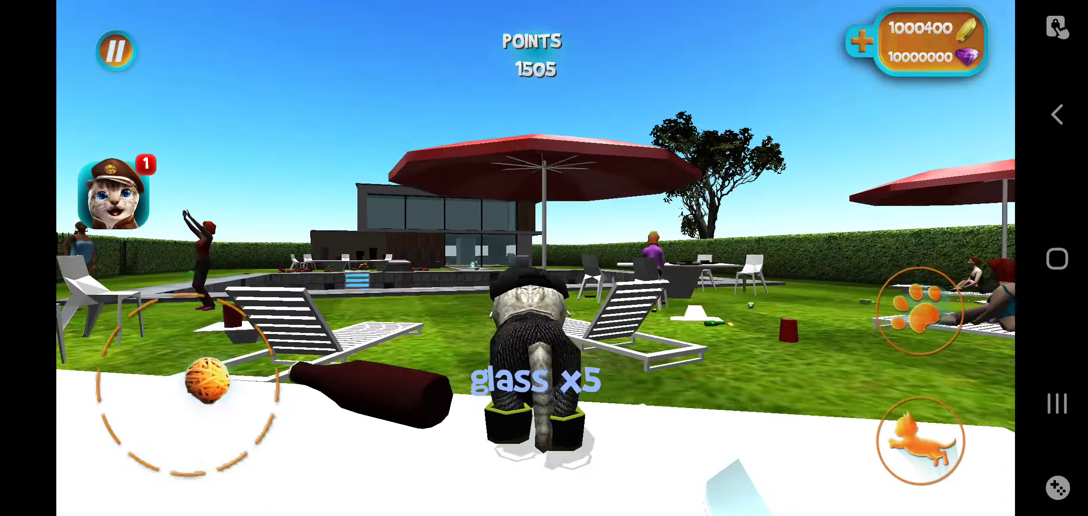
drag(207, 381, 150, 385)
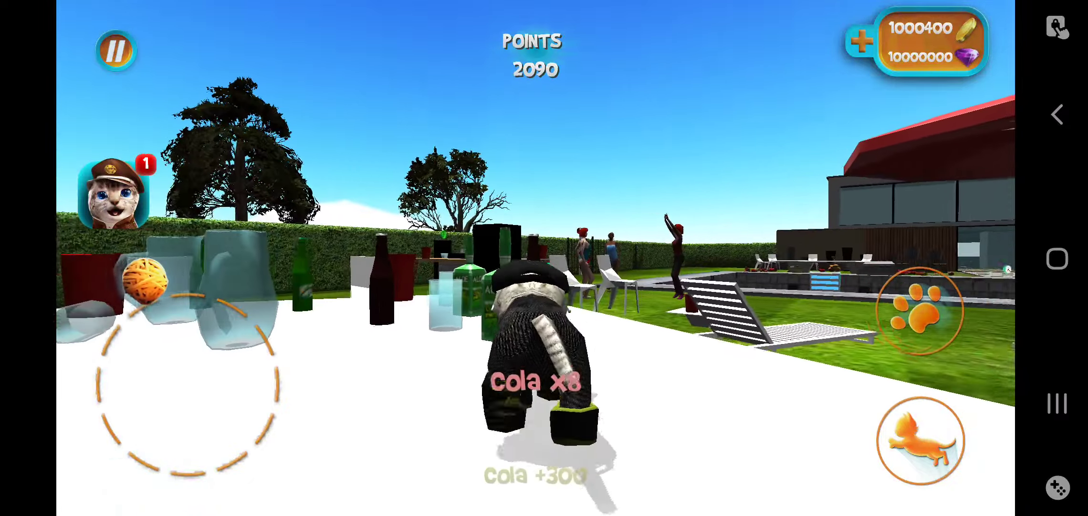
mouse_move(177, 271)
mouse_down()
mouse_move(178, 260)
mouse_move(199, 486)
mouse_move(278, 407)
mouse_up()
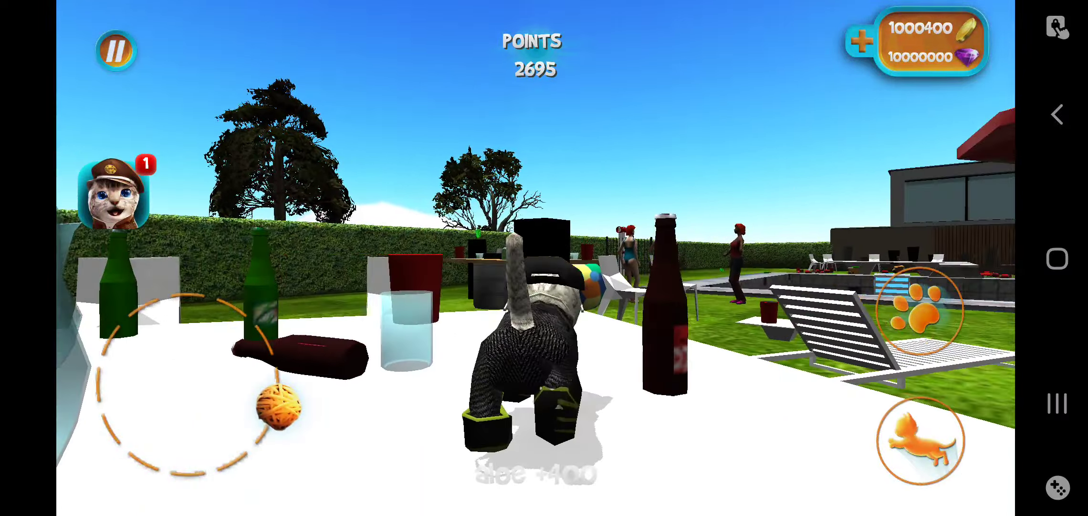
mouse_move(132, 285)
mouse_down()
mouse_move(134, 462)
mouse_move(154, 272)
mouse_move(156, 393)
mouse_move(136, 192)
mouse_move(176, 263)
mouse_move(195, 420)
mouse_move(166, 342)
mouse_move(176, 267)
mouse_move(233, 462)
mouse_move(289, 355)
mouse_move(108, 457)
mouse_move(76, 346)
mouse_move(182, 297)
mouse_move(238, 304)
mouse_move(165, 488)
mouse_move(117, 289)
mouse_move(83, 338)
mouse_up()
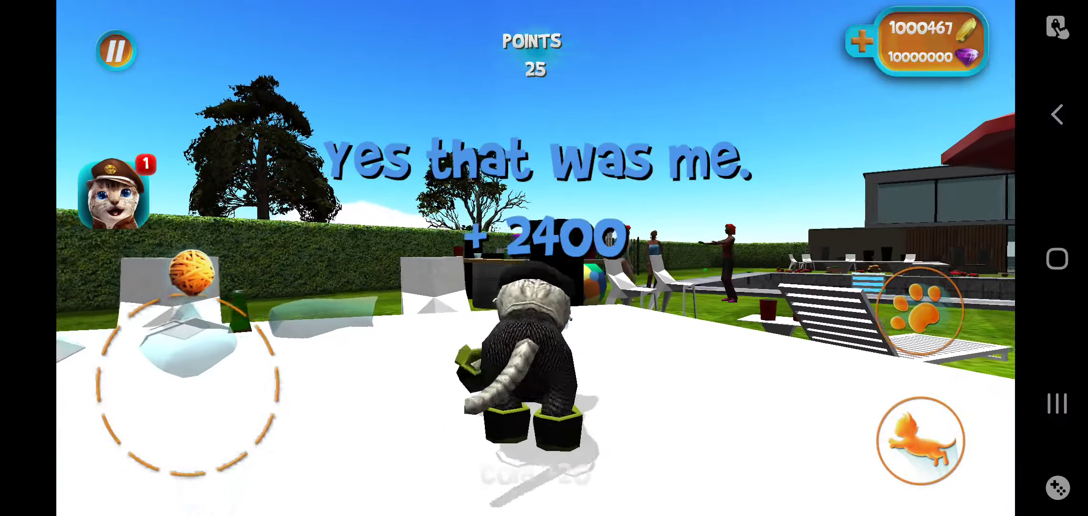
Step: Clear the DJ table's red cups, soda and glasses for Messy DJ +3150
mouse_move(177, 272)
mouse_down()
mouse_move(142, 284)
mouse_move(178, 264)
mouse_move(206, 270)
mouse_move(191, 308)
mouse_move(226, 362)
mouse_move(216, 257)
mouse_move(249, 306)
mouse_up()
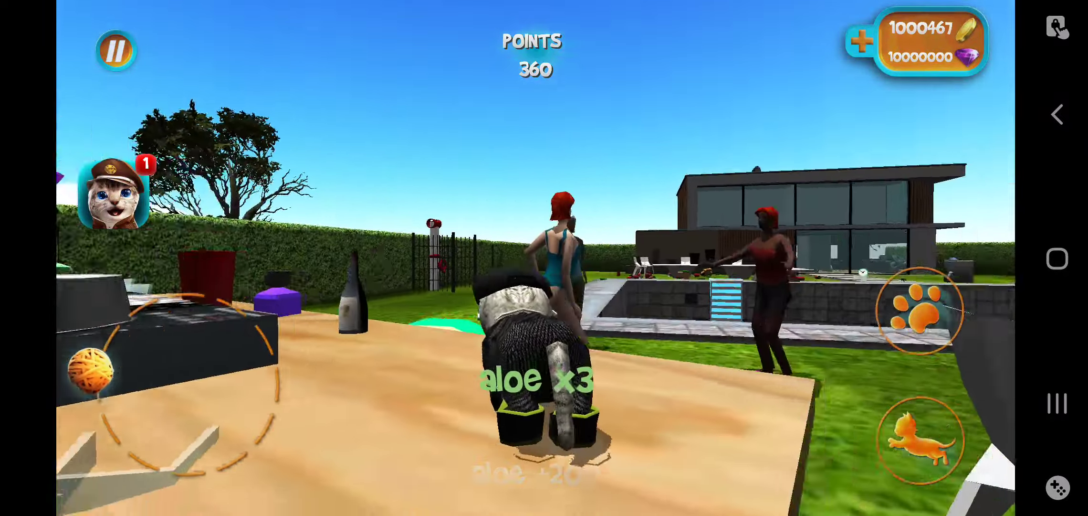
drag(90, 369, 181, 292)
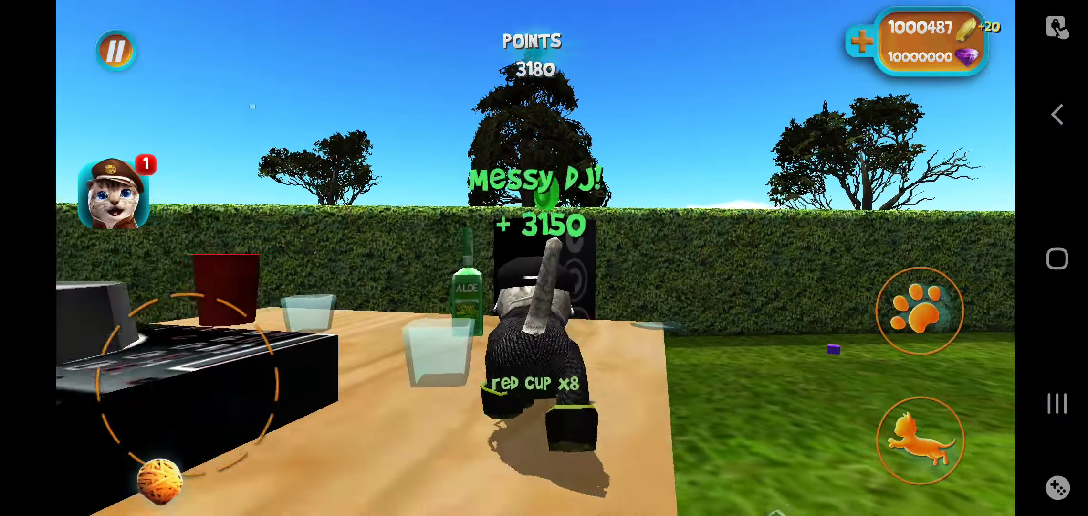
mouse_move(160, 479)
mouse_down()
mouse_move(170, 263)
mouse_move(207, 260)
mouse_move(153, 479)
mouse_move(129, 287)
mouse_move(170, 272)
mouse_up()
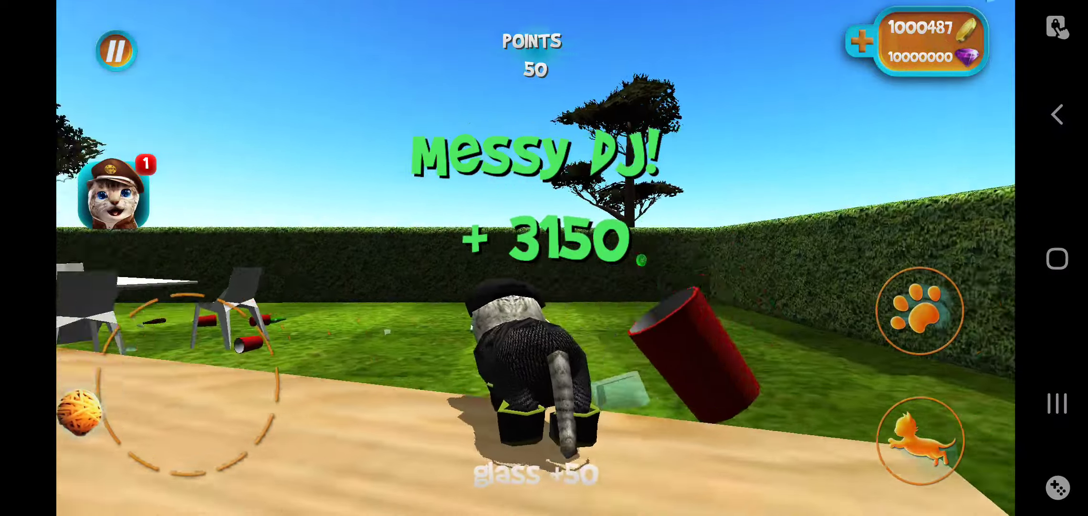
Step: Walk past the umbrellas, loungers and guests to the garden gate, collecting 50 coins
drag(79, 412, 165, 298)
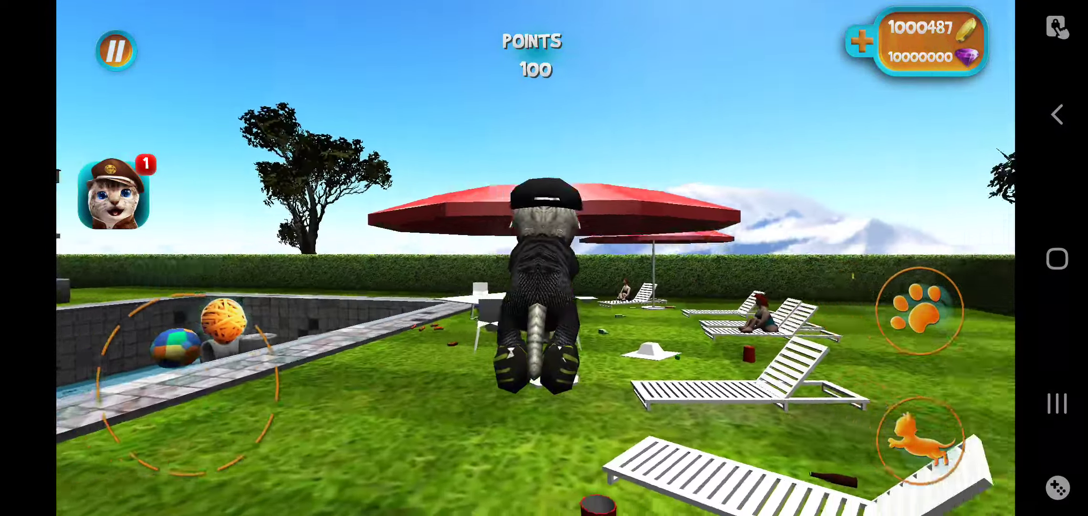
mouse_move(223, 319)
mouse_down()
mouse_move(148, 267)
mouse_move(148, 316)
mouse_move(226, 468)
mouse_up()
mouse_move(226, 355)
mouse_down()
mouse_move(214, 268)
mouse_move(282, 340)
mouse_move(250, 289)
mouse_move(187, 255)
mouse_move(148, 278)
mouse_move(258, 301)
mouse_move(181, 273)
mouse_move(110, 382)
mouse_move(177, 263)
mouse_move(158, 270)
mouse_move(268, 317)
mouse_move(212, 330)
mouse_up()
mouse_move(219, 487)
mouse_down()
mouse_move(170, 326)
mouse_move(255, 331)
mouse_move(263, 462)
mouse_move(220, 492)
mouse_move(134, 433)
mouse_move(97, 319)
mouse_move(223, 312)
mouse_move(274, 348)
mouse_move(181, 270)
mouse_up()
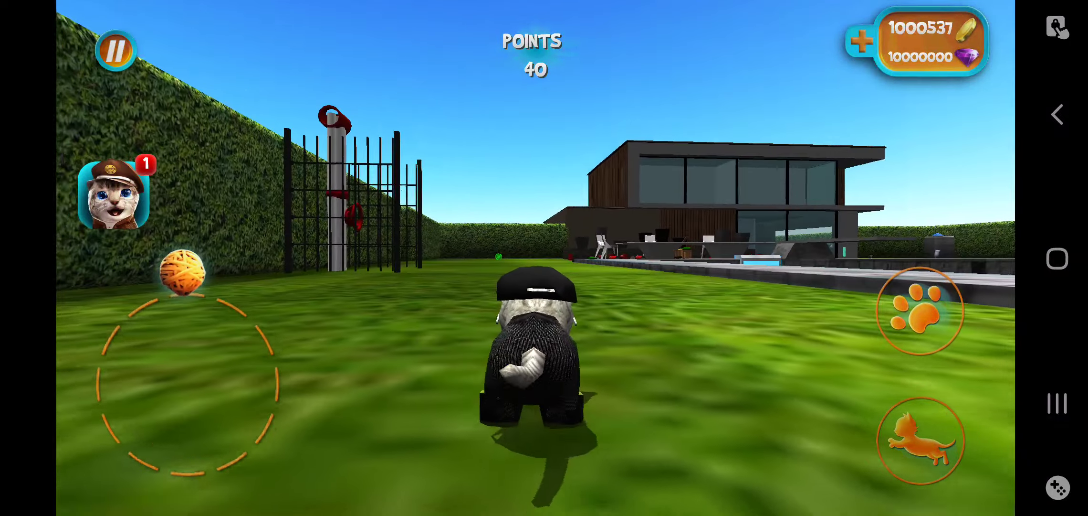